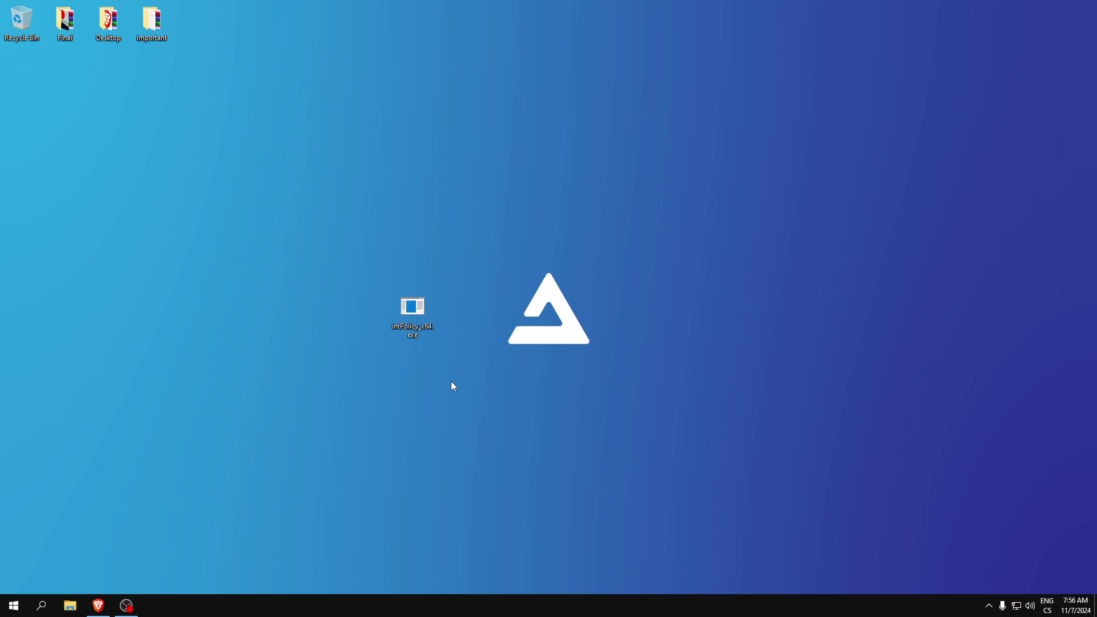
# - Launch intPolicy_x64.exe, dismiss the affinity-mask error, and centre the tool window
pyautogui.doubleClick(412, 308)
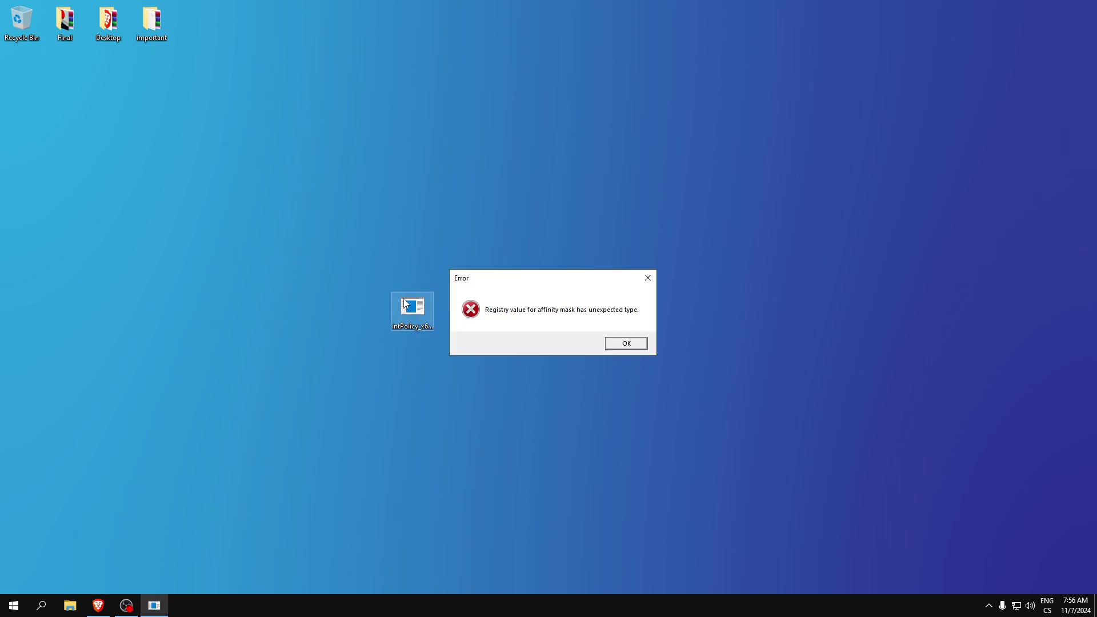
pyautogui.click(636, 348)
pyautogui.moveTo(97, 13); pyautogui.dragTo(606, 143)
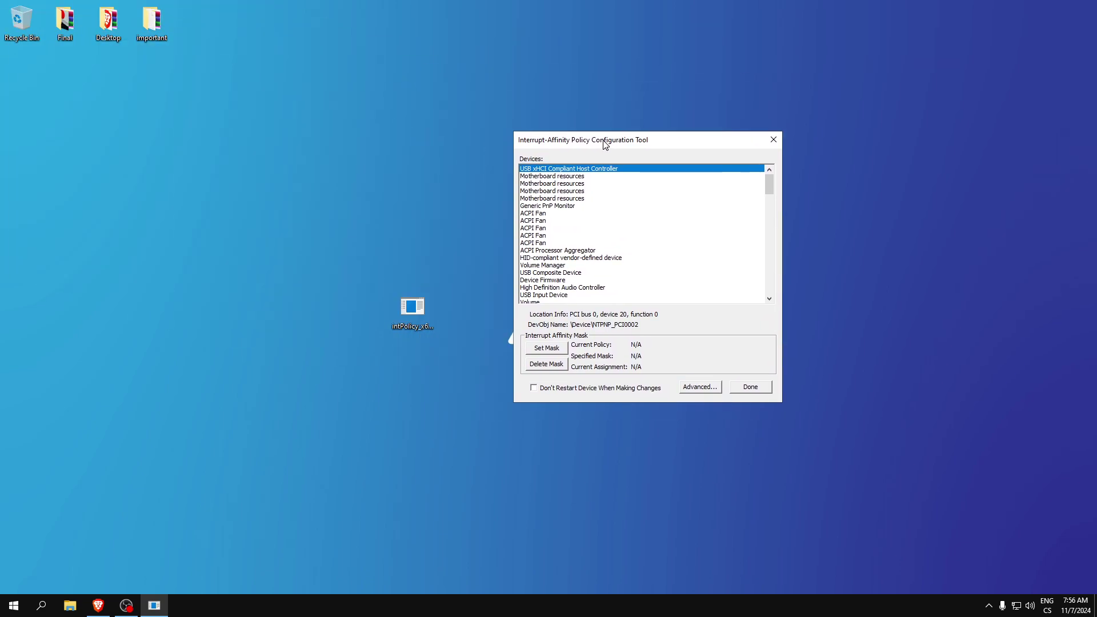
# - Open Device Manager via a 'dev' search and select the NVIDIA GeForce GTX 1650 under Display adapters
pyautogui.click(41, 605)
pyautogui.write('dev')
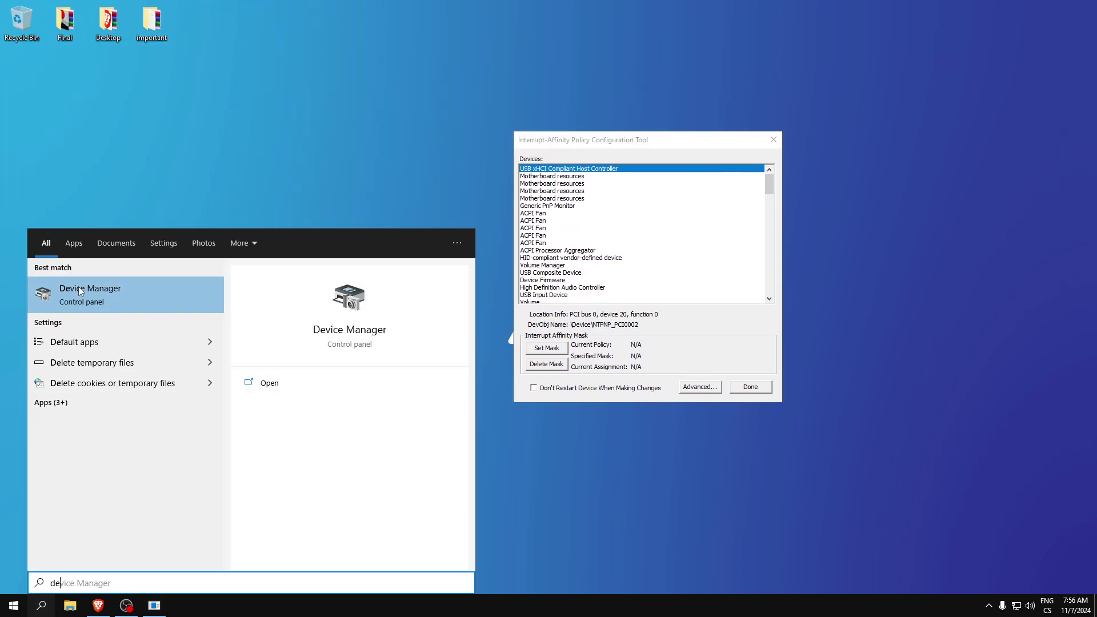
pyautogui.press('Return')
pyautogui.moveTo(199, 34); pyautogui.dragTo(208, 86)
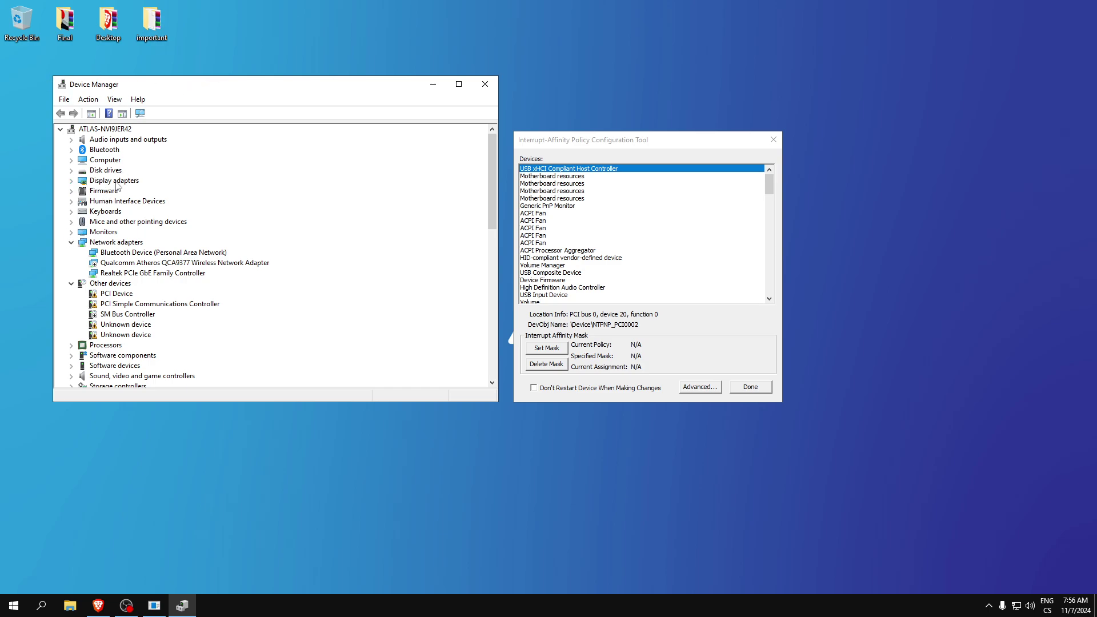
pyautogui.doubleClick(114, 181)
pyautogui.click(137, 190)
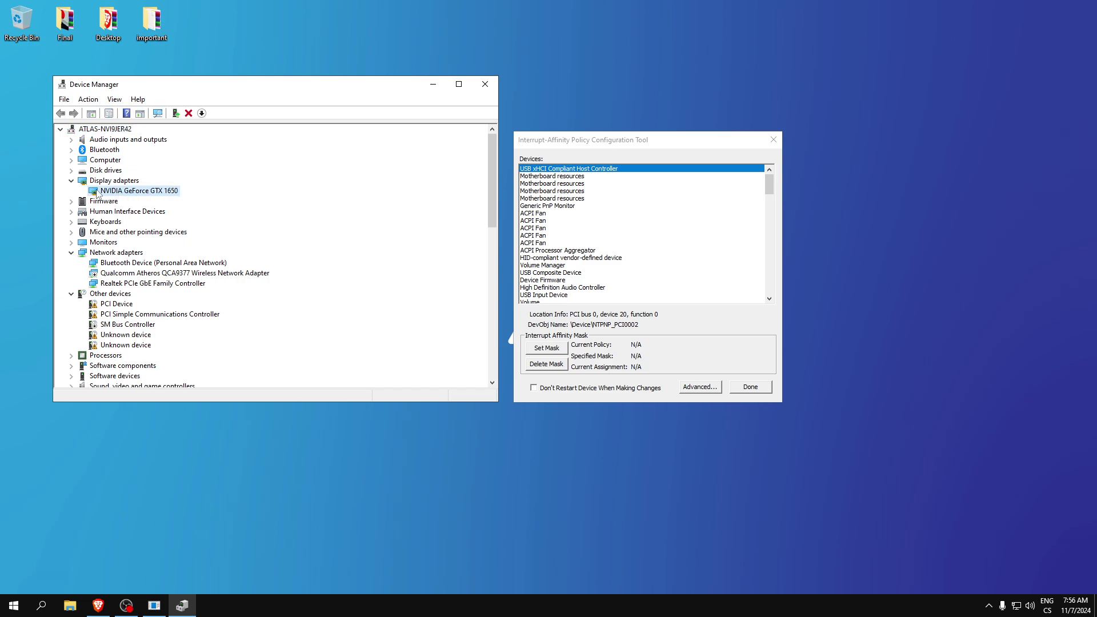
pyautogui.click(643, 146)
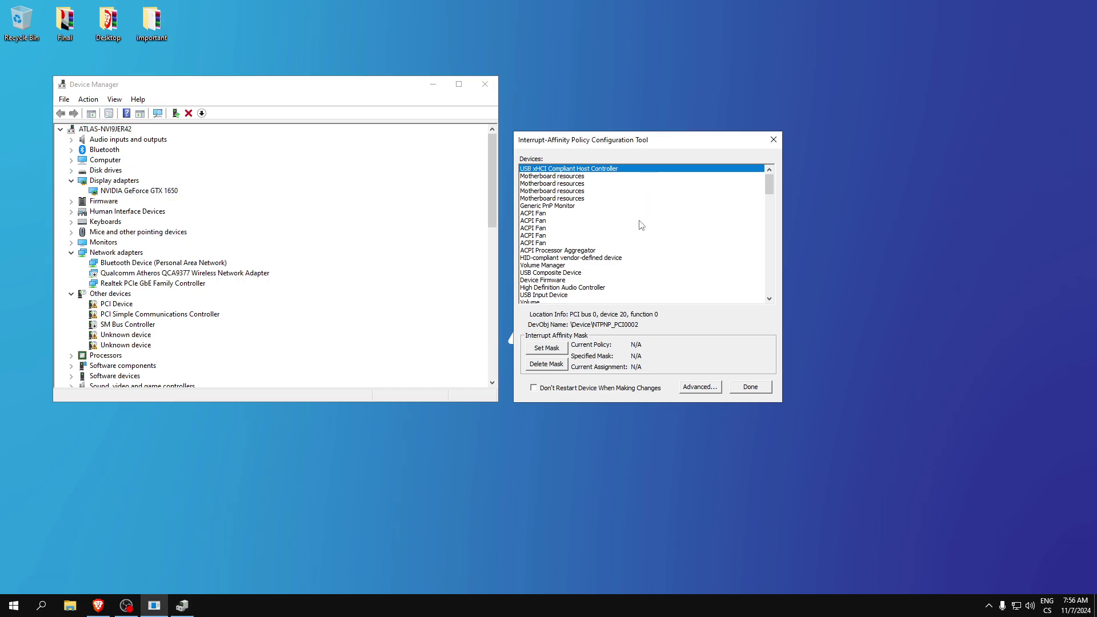
pyautogui.scroll(-5, 578, 219)
# - Select the NVIDIA GeForce GTX 1650, clear the mask error, and bring up its affinity choices
pyautogui.click(572, 295)
pyautogui.press('Return')
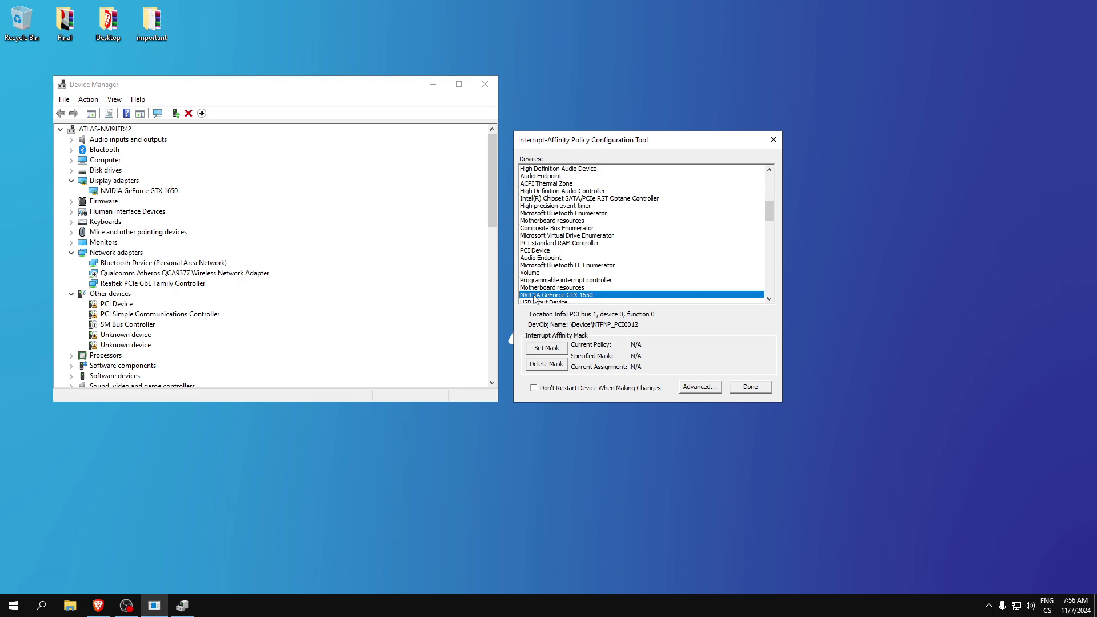
pyautogui.click(542, 350)
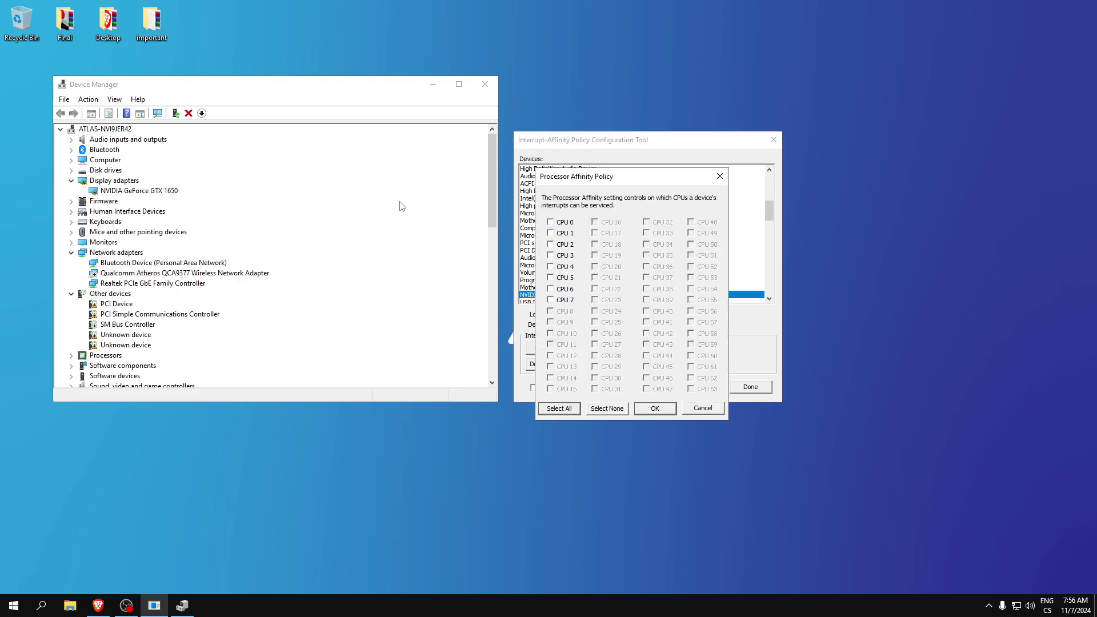
pyautogui.moveTo(585, 181); pyautogui.dragTo(566, 184)
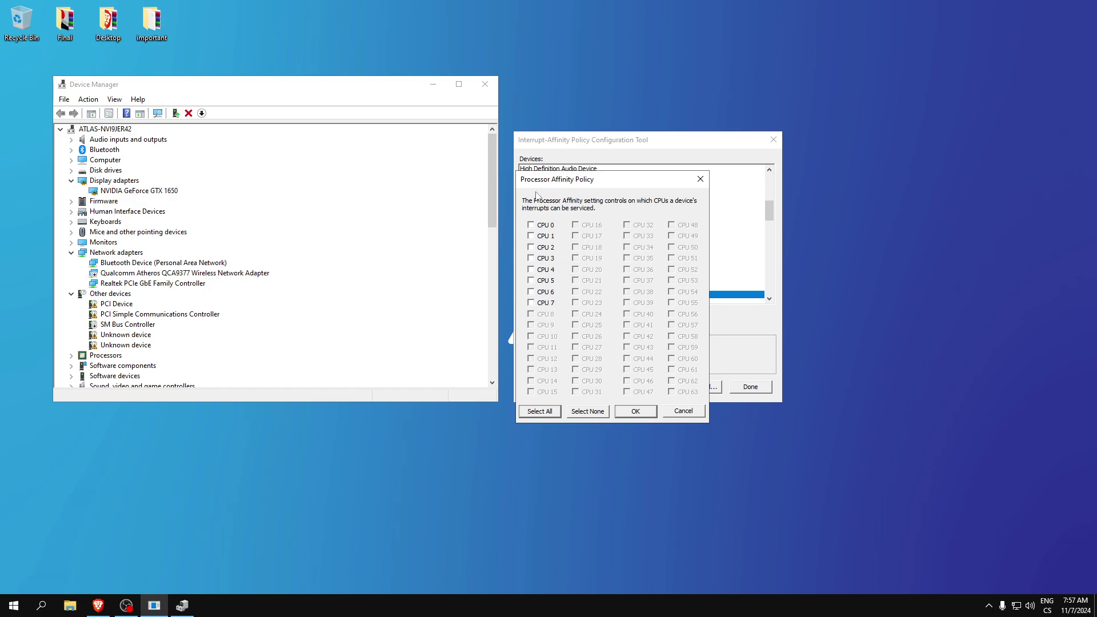
pyautogui.moveTo(556, 180); pyautogui.dragTo(567, 184)
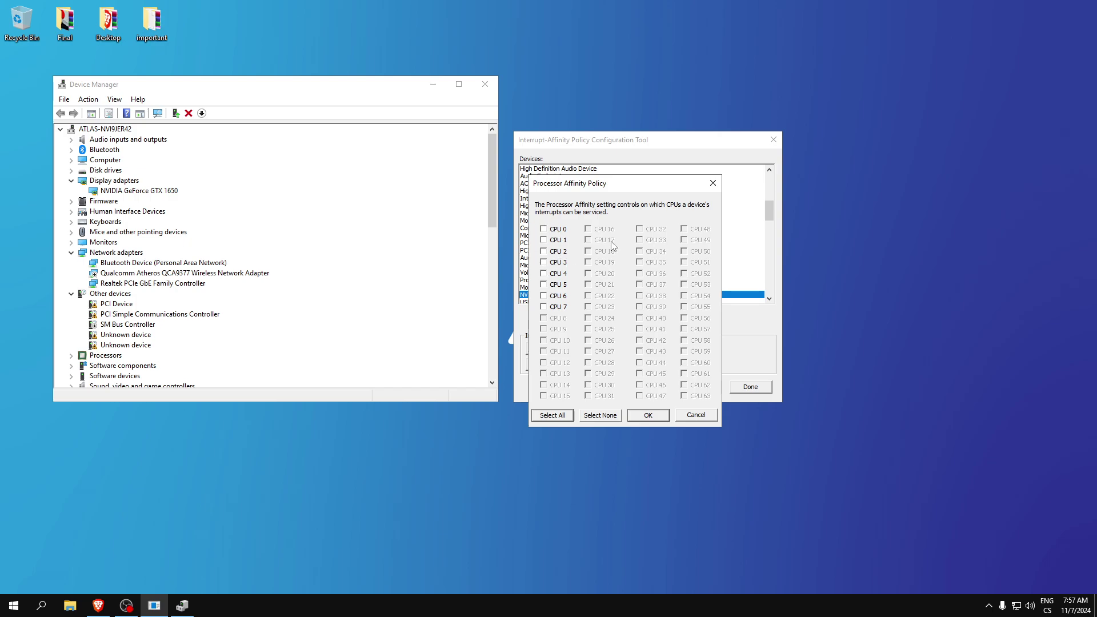
# - Apply a CPU 7 mask to the GPU, decline the restart, and acknowledge the reboot notice
pyautogui.click(544, 307)
pyautogui.moveTo(545, 312); pyautogui.dragTo(587, 306)
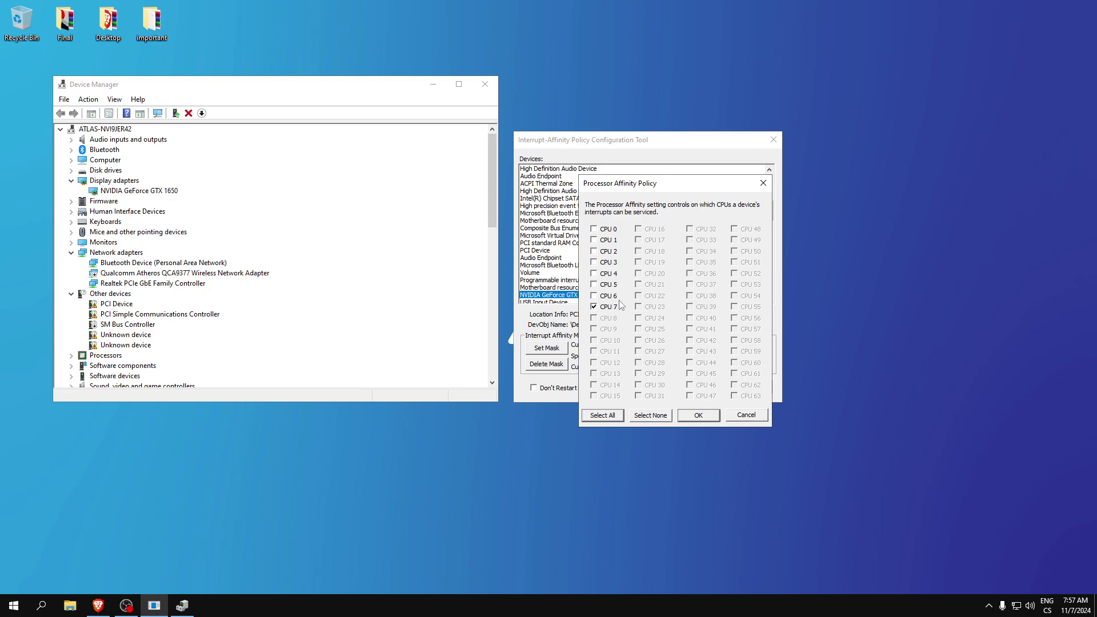
pyautogui.click(593, 307)
pyautogui.click(698, 415)
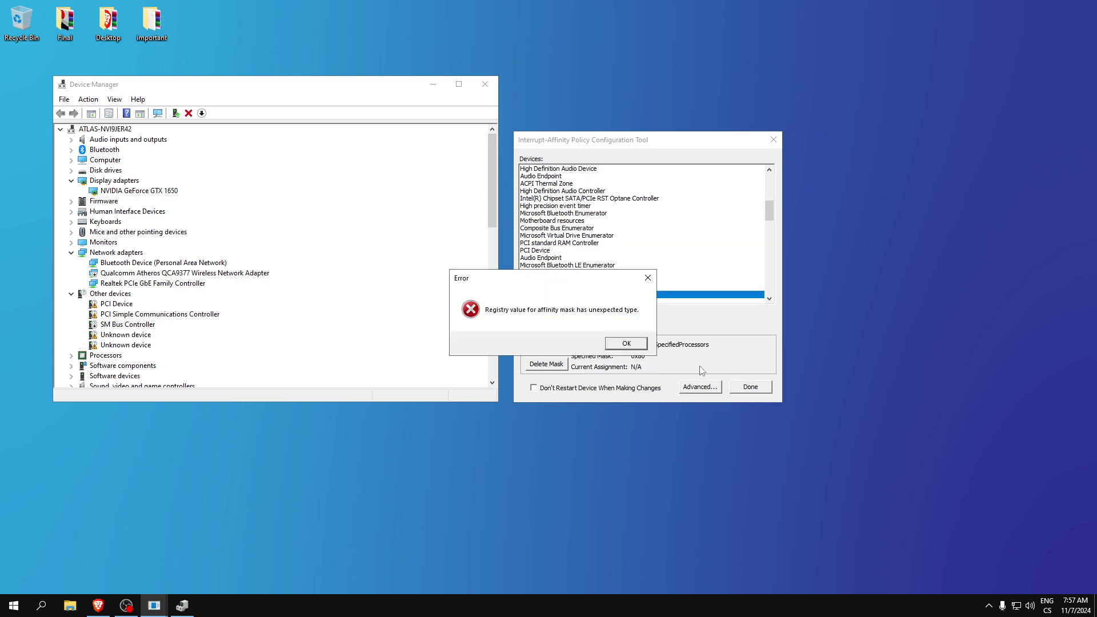
pyautogui.click(639, 344)
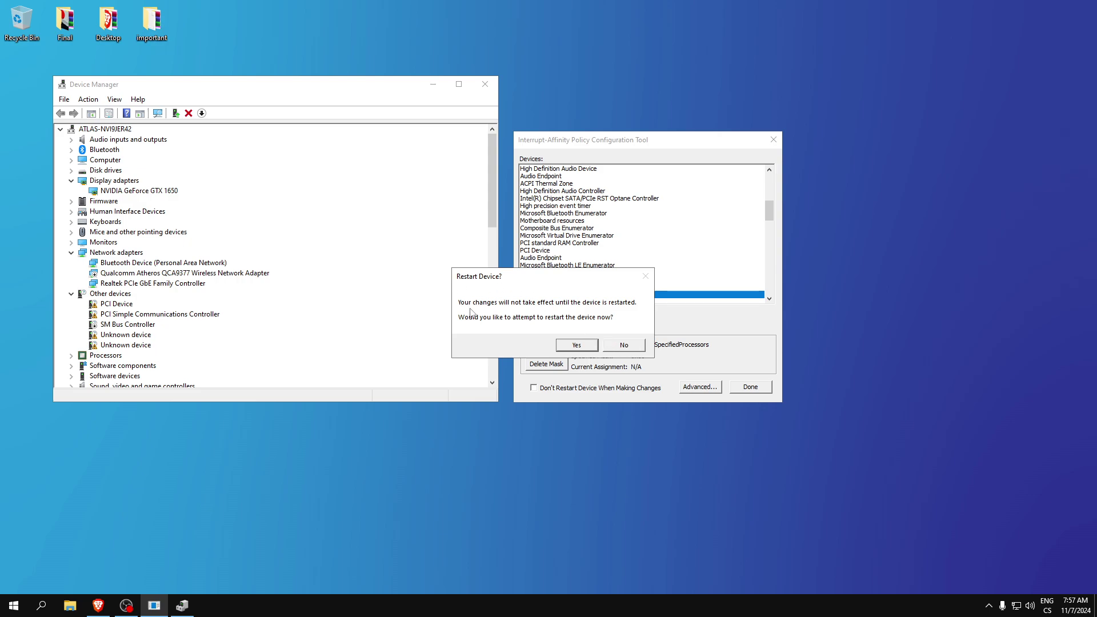
pyautogui.moveTo(463, 278); pyautogui.dragTo(472, 279)
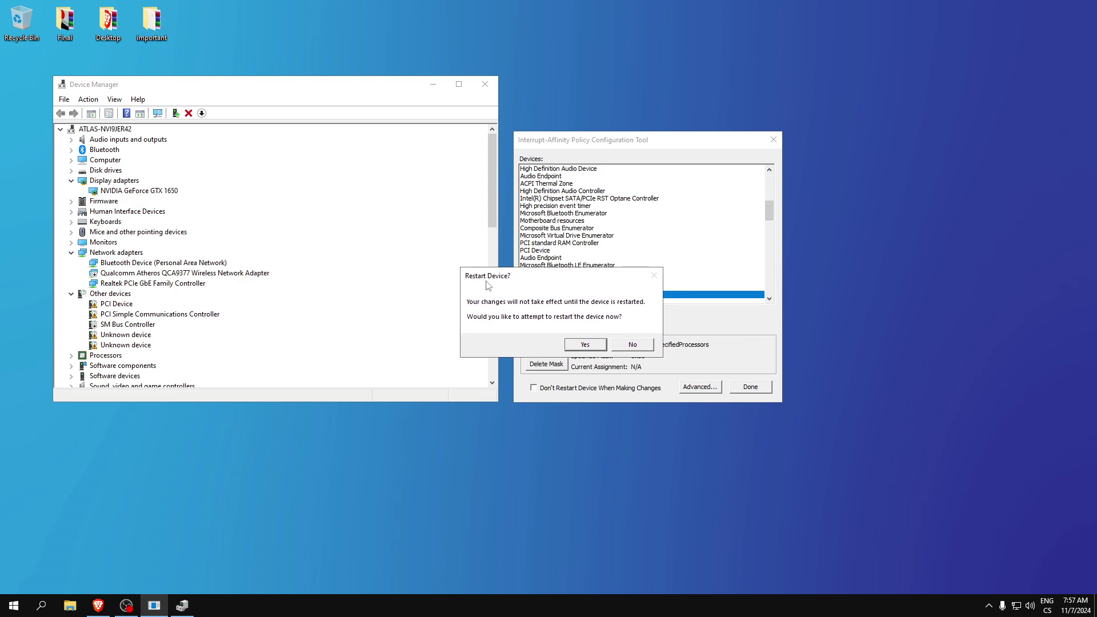
pyautogui.click(632, 345)
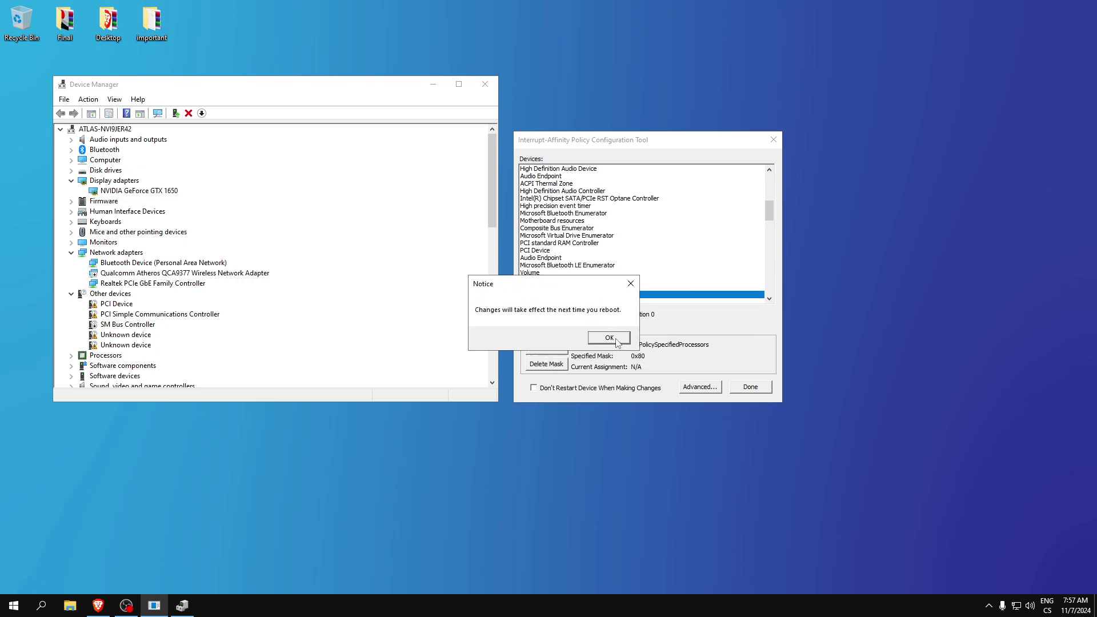
pyautogui.click(610, 337)
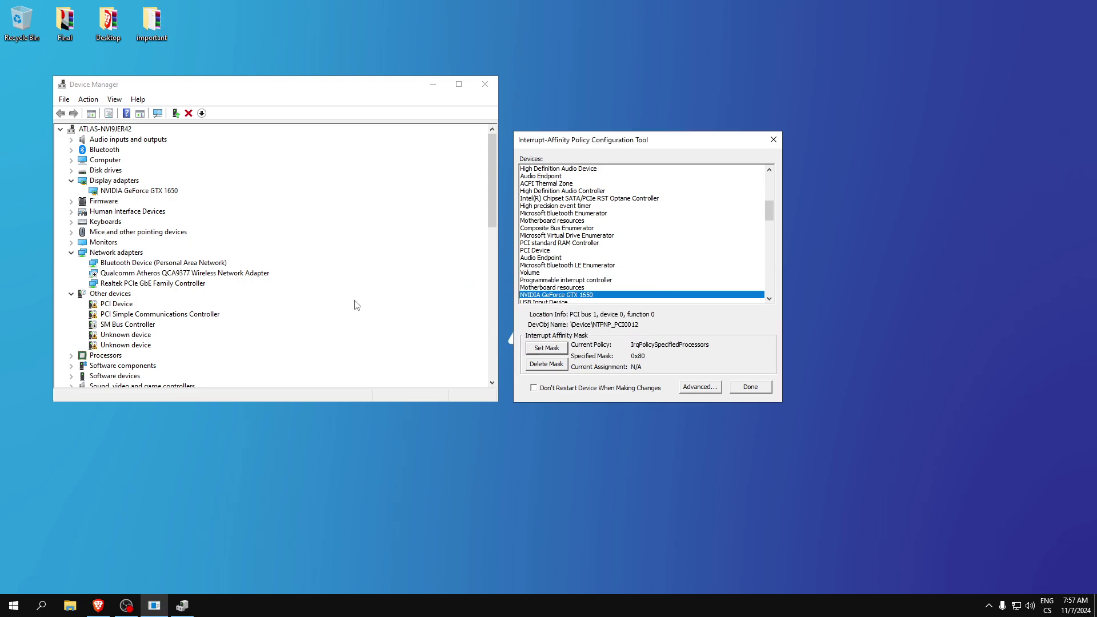
# - Select the Realtek PCIe GbE Family Controller and tick CPU 6 in its affinity choices
pyautogui.click(125, 284)
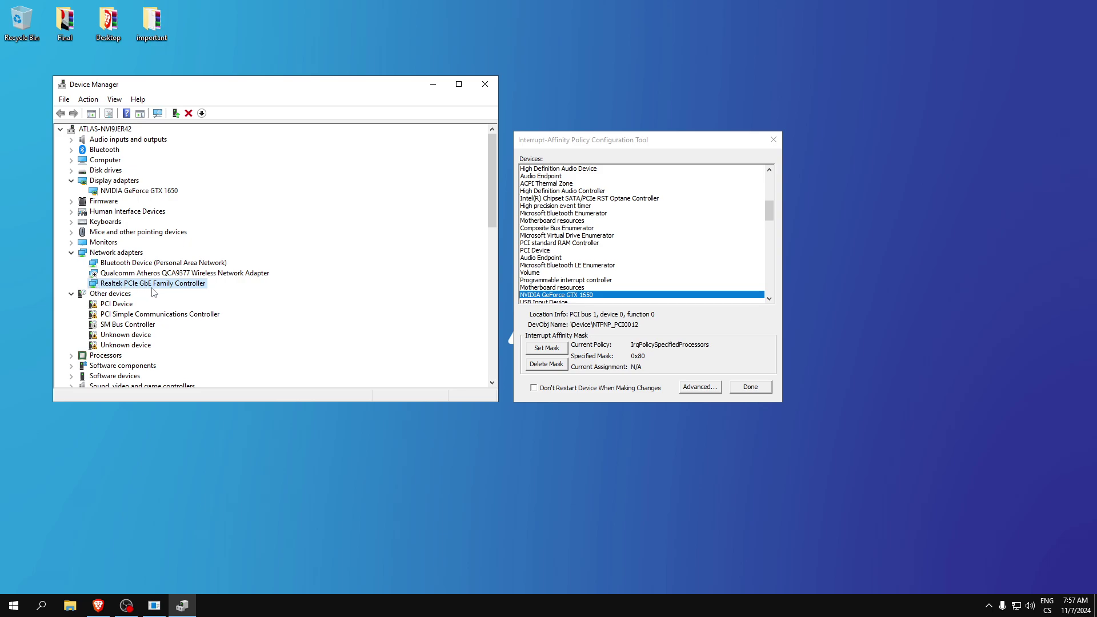
pyautogui.click(643, 268)
pyautogui.click(632, 345)
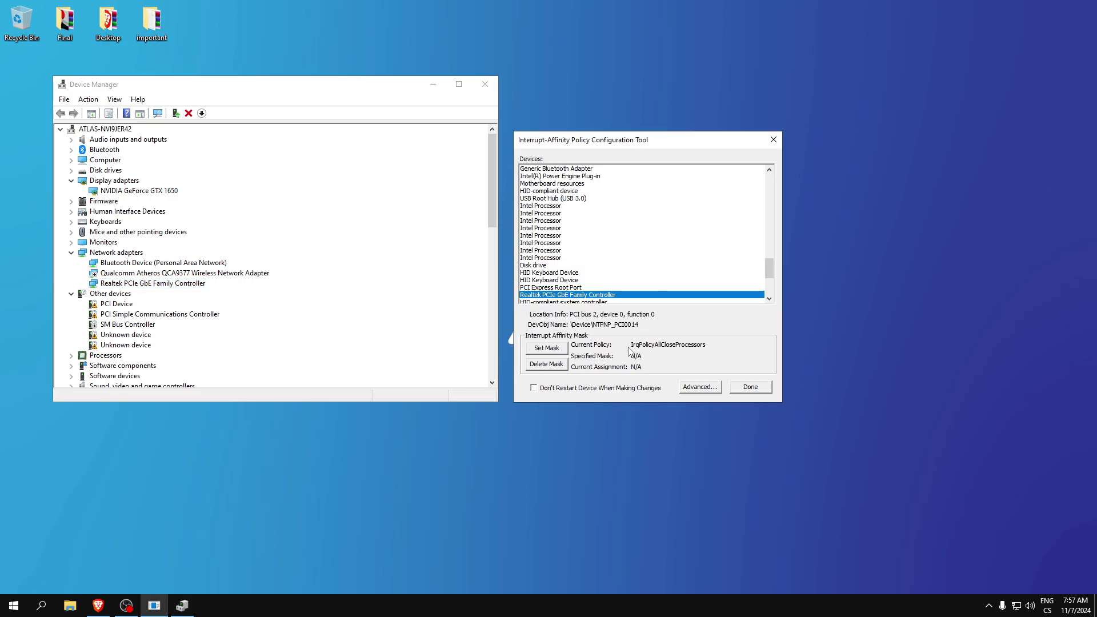
pyautogui.click(546, 348)
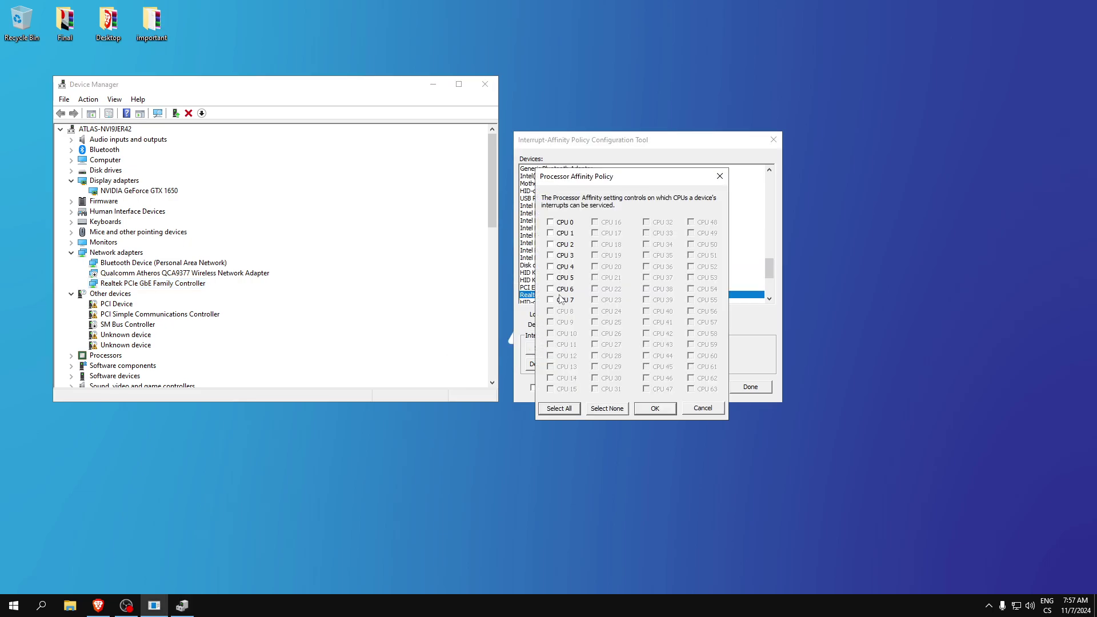
pyautogui.click(551, 289)
pyautogui.click(654, 408)
# - Decline the restart, clear the follow-up errors, and reconfirm CPU 6 as the only core
pyautogui.click(632, 350)
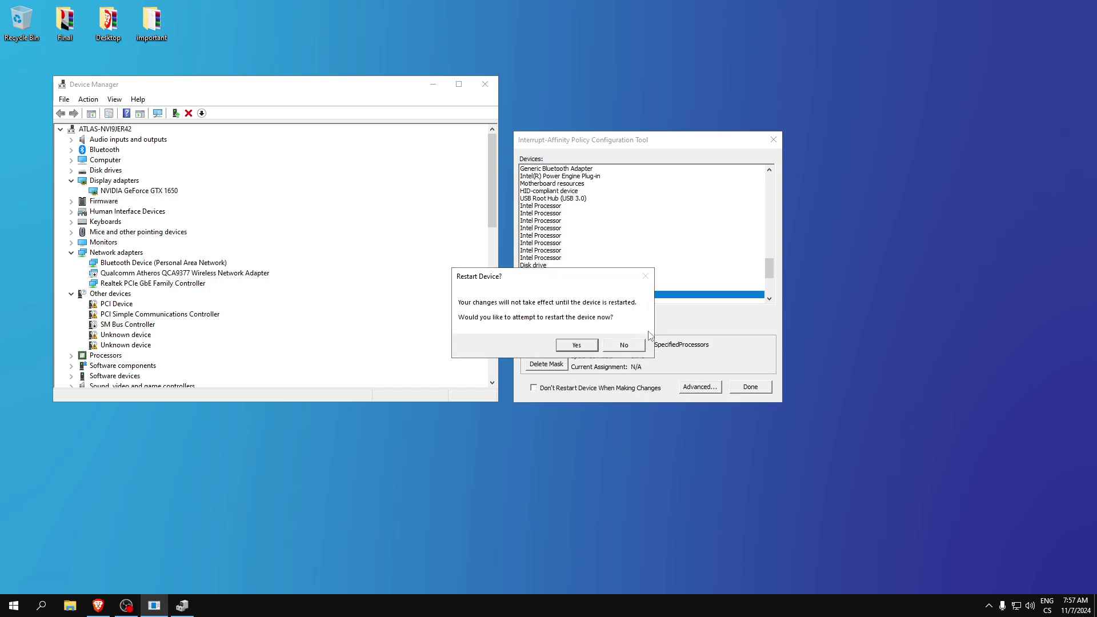
pyautogui.click(624, 345)
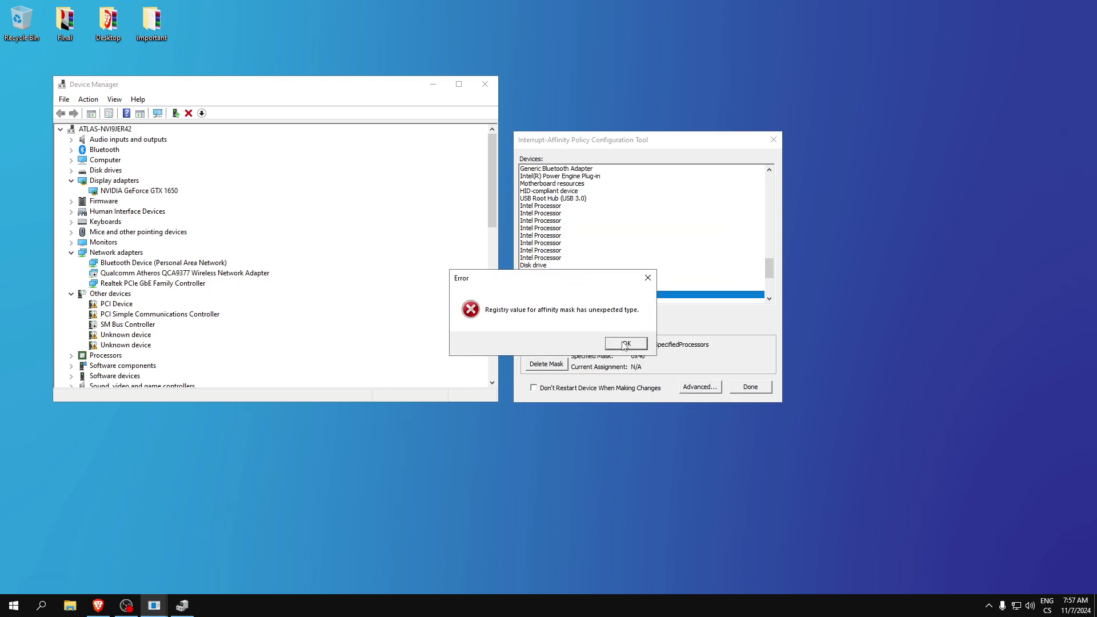
pyautogui.click(610, 341)
pyautogui.click(547, 347)
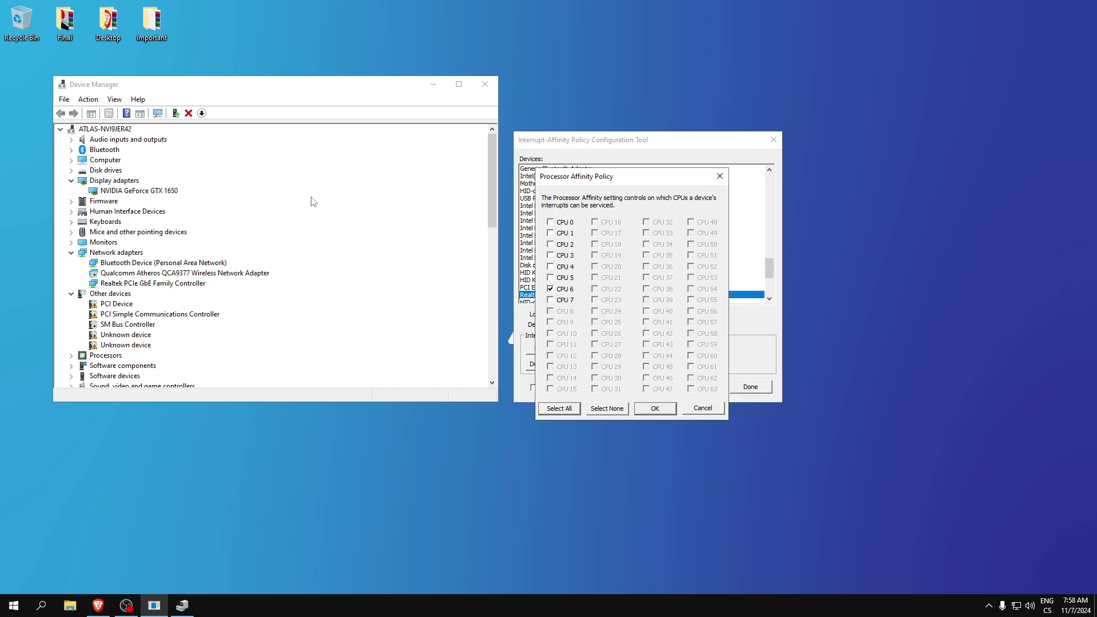
pyautogui.click(717, 178)
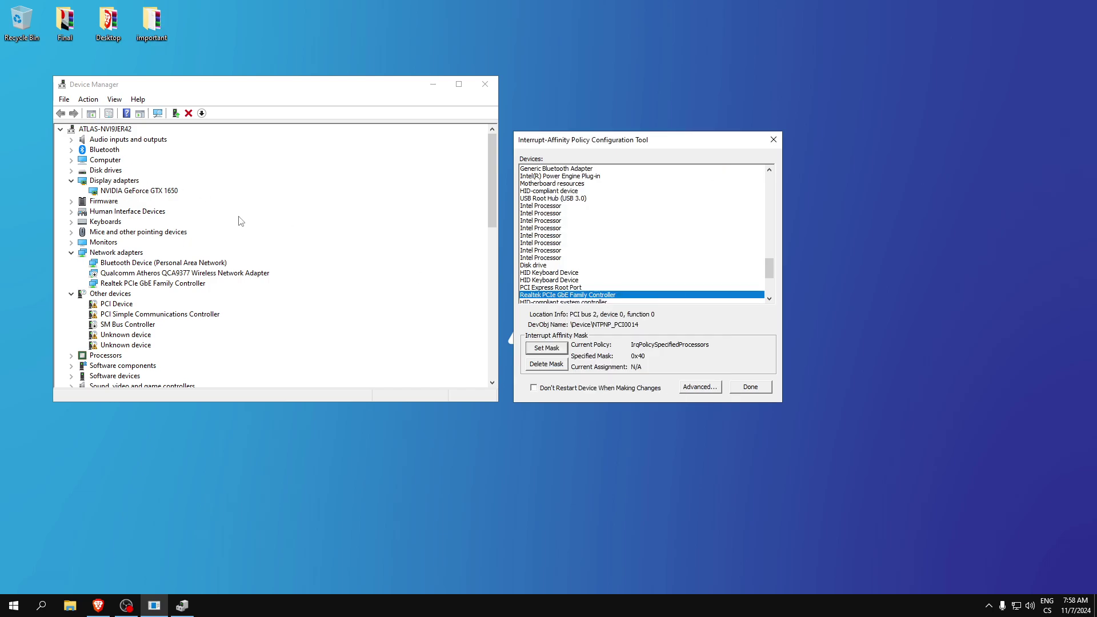
pyautogui.click(557, 348)
pyautogui.click(718, 181)
# - List devices by connection and expand the Intel USB 3.20 host controller to USB Root Hub (USB 3.0)
pyautogui.click(115, 100)
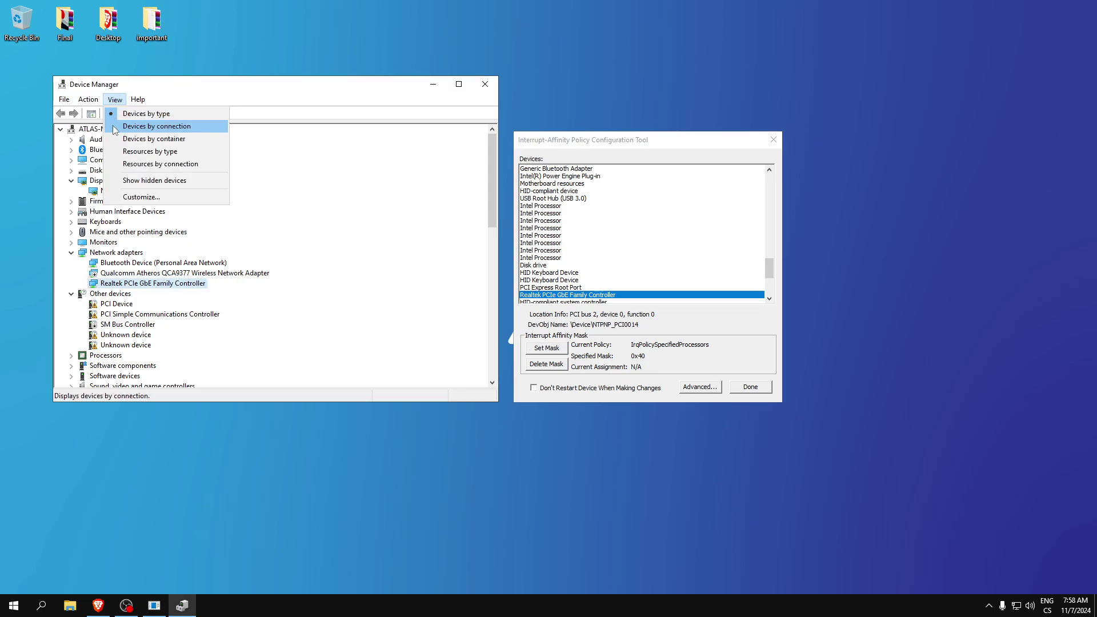
pyautogui.click(133, 127)
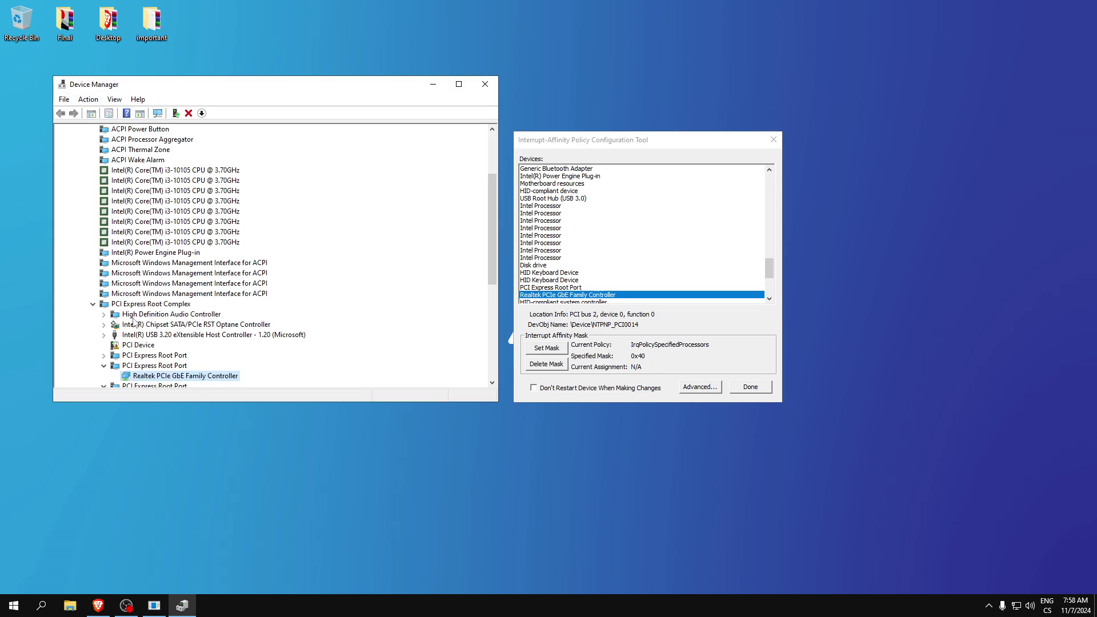
pyautogui.scroll(5, 134, 322)
pyautogui.click(83, 150)
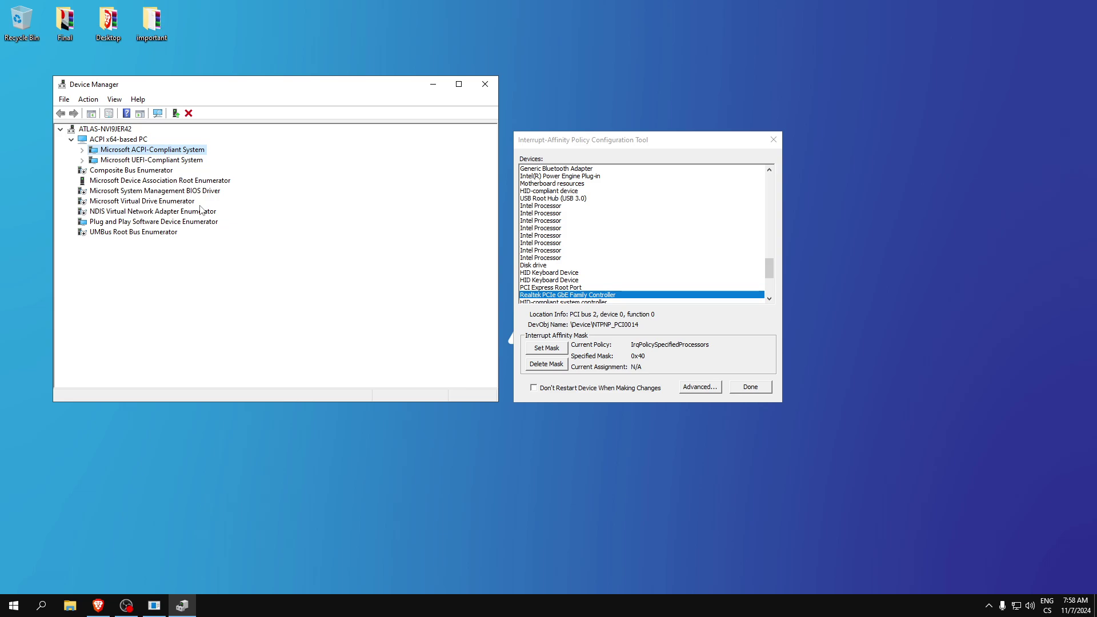
pyautogui.click(83, 150)
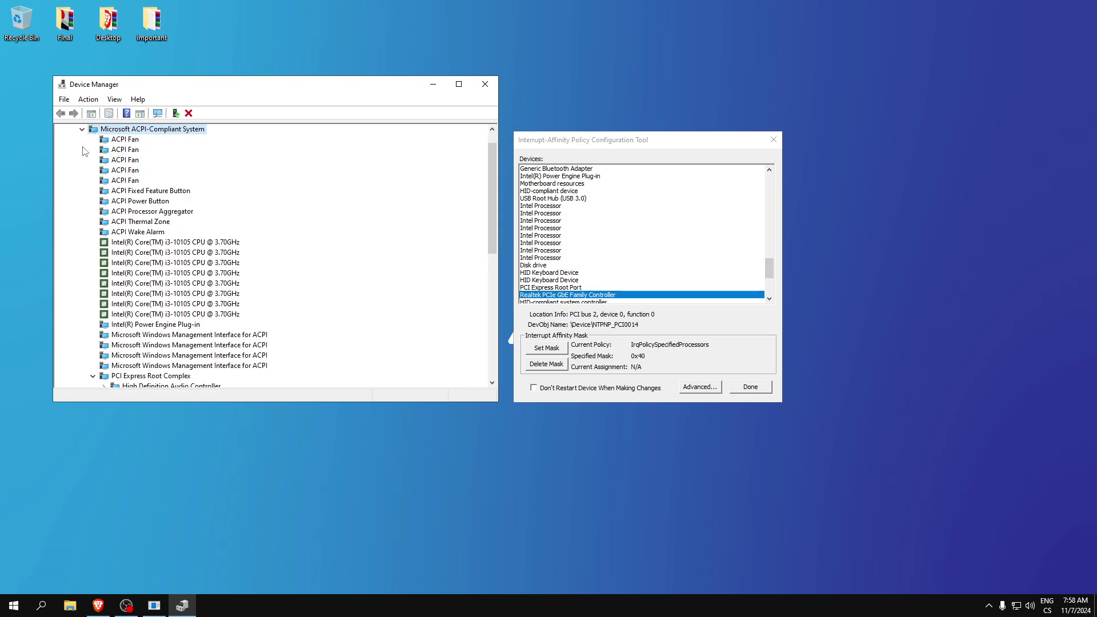
pyautogui.scroll(-3, 112, 238)
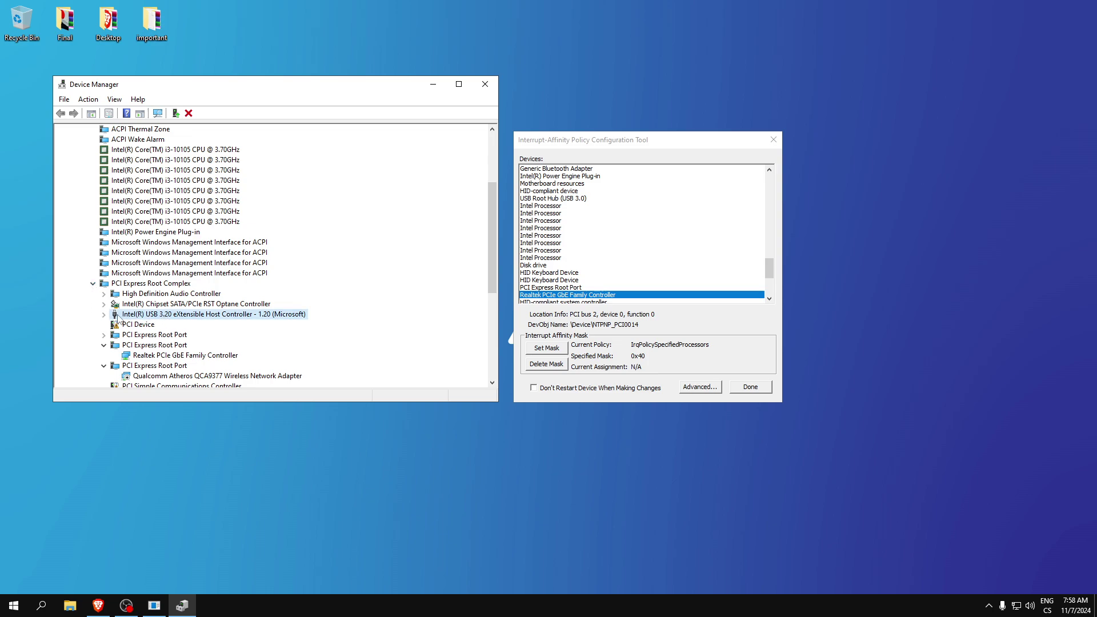
pyautogui.scroll(-5, 119, 318)
pyautogui.scroll(2, 196, 283)
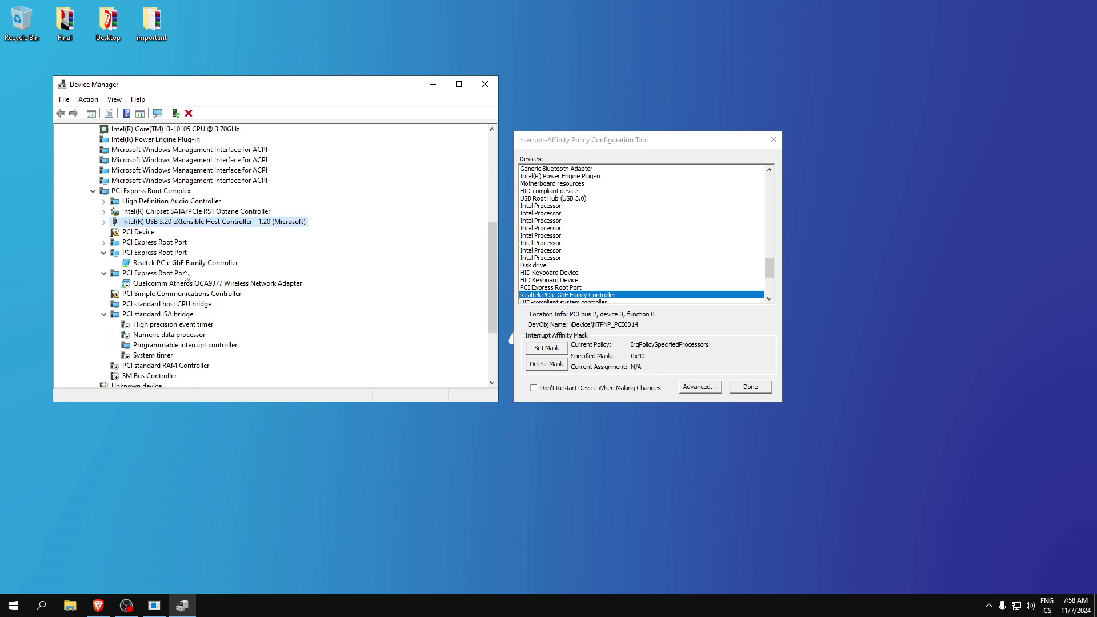
pyautogui.click(105, 222)
pyautogui.click(167, 233)
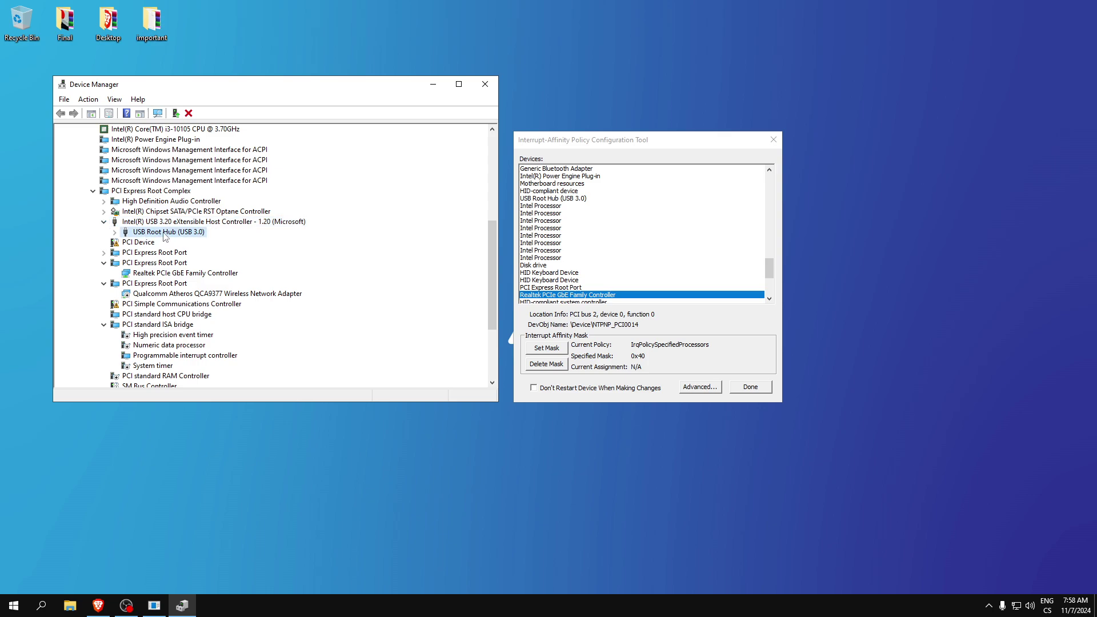
# - Browse the affinity tool's list, then expand the root hub down to the HID-compliant mouse
pyautogui.click(555, 151)
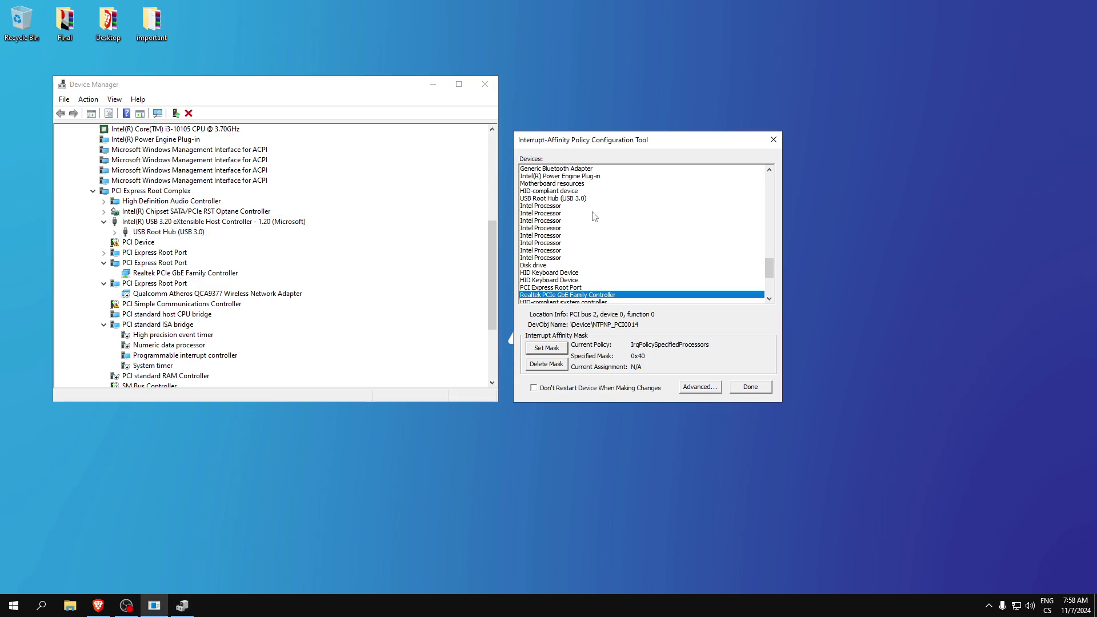
pyautogui.click(752, 273)
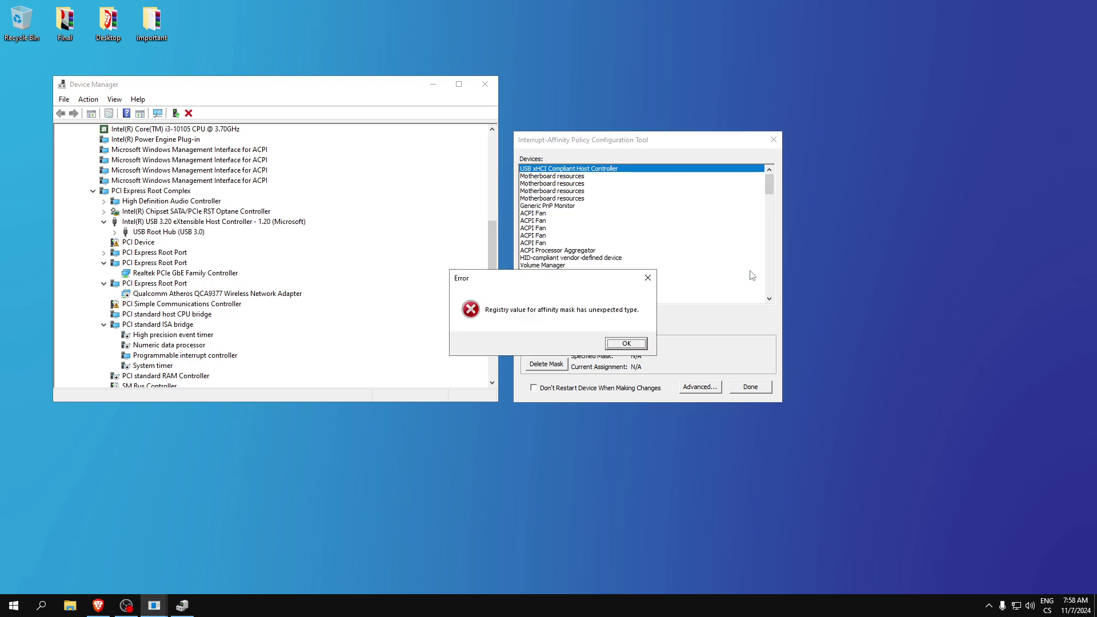
pyautogui.press('Return')
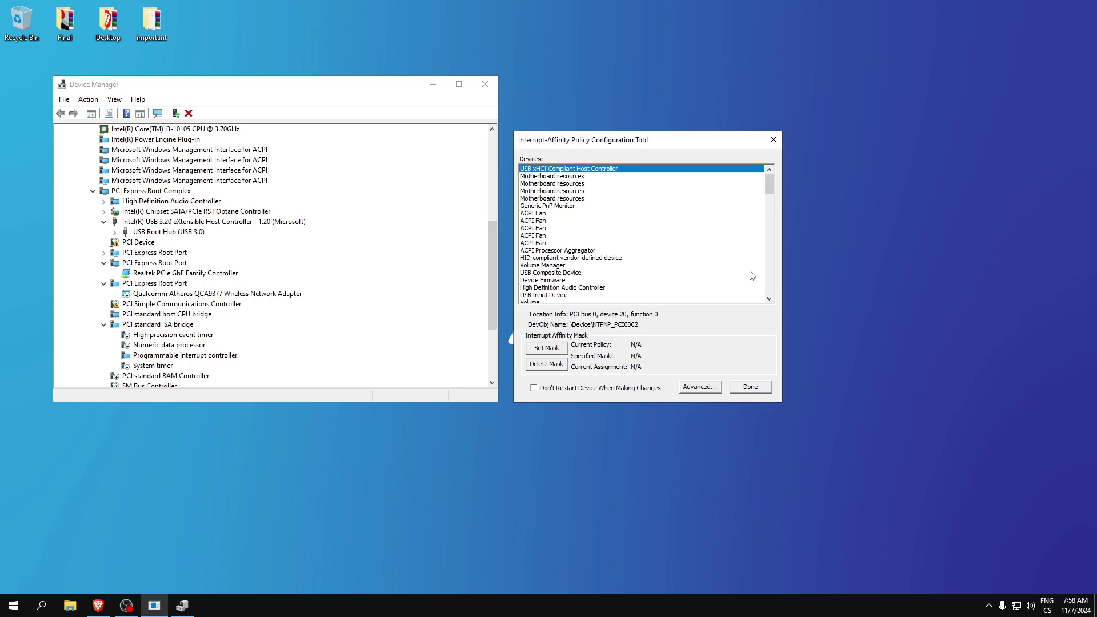
pyautogui.press('Down')
pyautogui.press('Down')
pyautogui.press('Down')
pyautogui.press('Down')
pyautogui.press('Down')
pyautogui.press('Down')
pyautogui.press('Down')
pyautogui.press('Down')
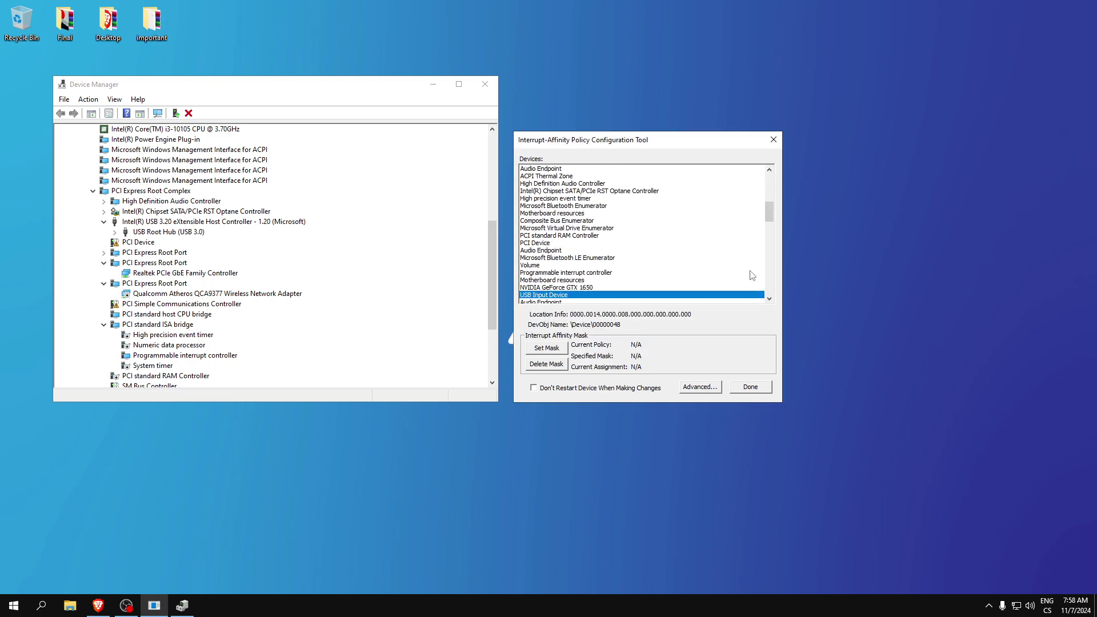
pyautogui.press('Down')
pyautogui.press('Down')
pyautogui.press('Down')
pyautogui.press('Down')
pyautogui.press('Down')
pyautogui.press('Down')
pyautogui.press('Down')
pyautogui.press('Down')
pyautogui.press('Down')
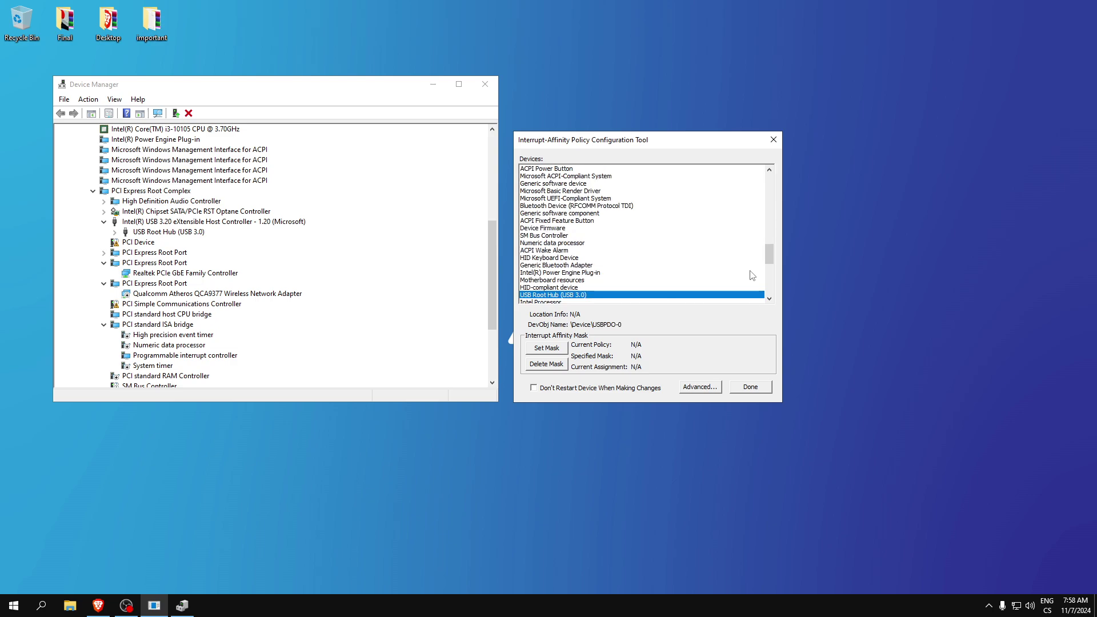
pyautogui.click(113, 232)
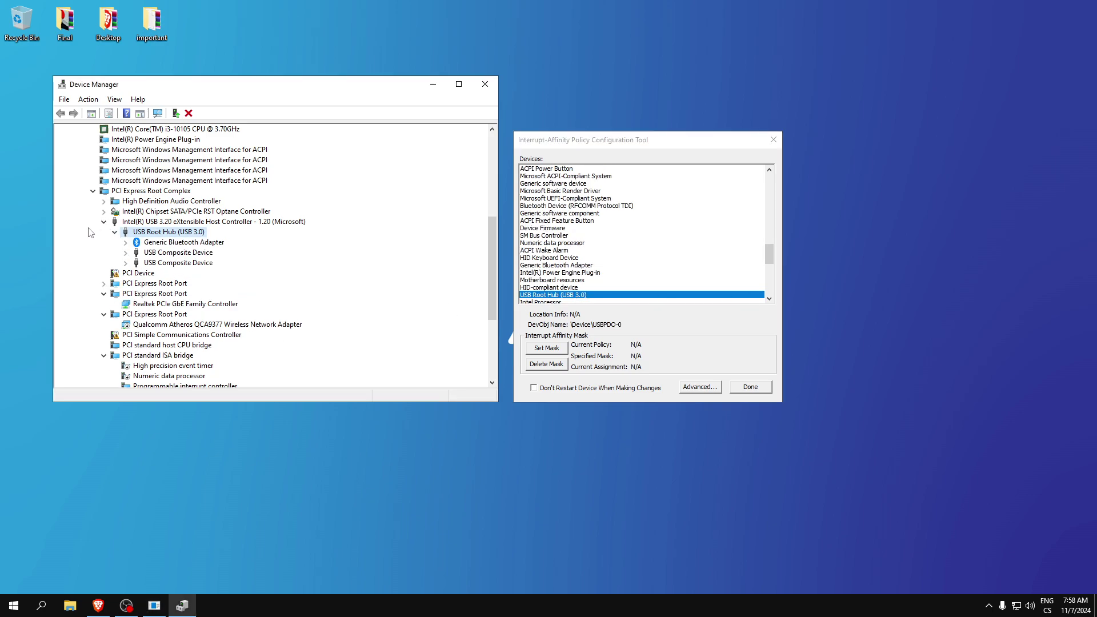
pyautogui.click(126, 253)
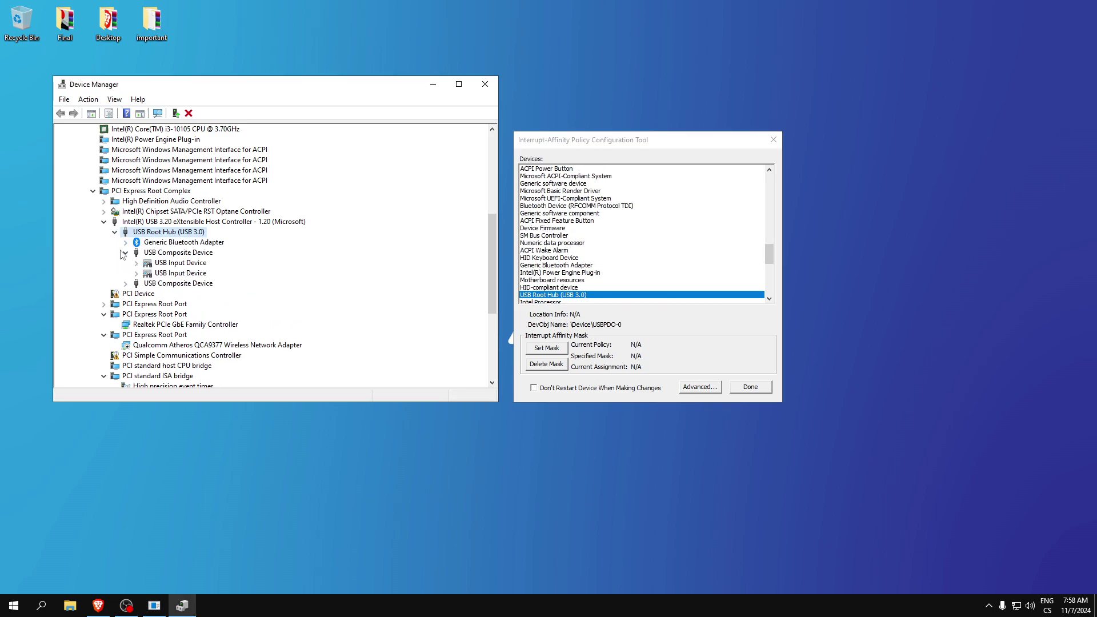
pyautogui.click(137, 262)
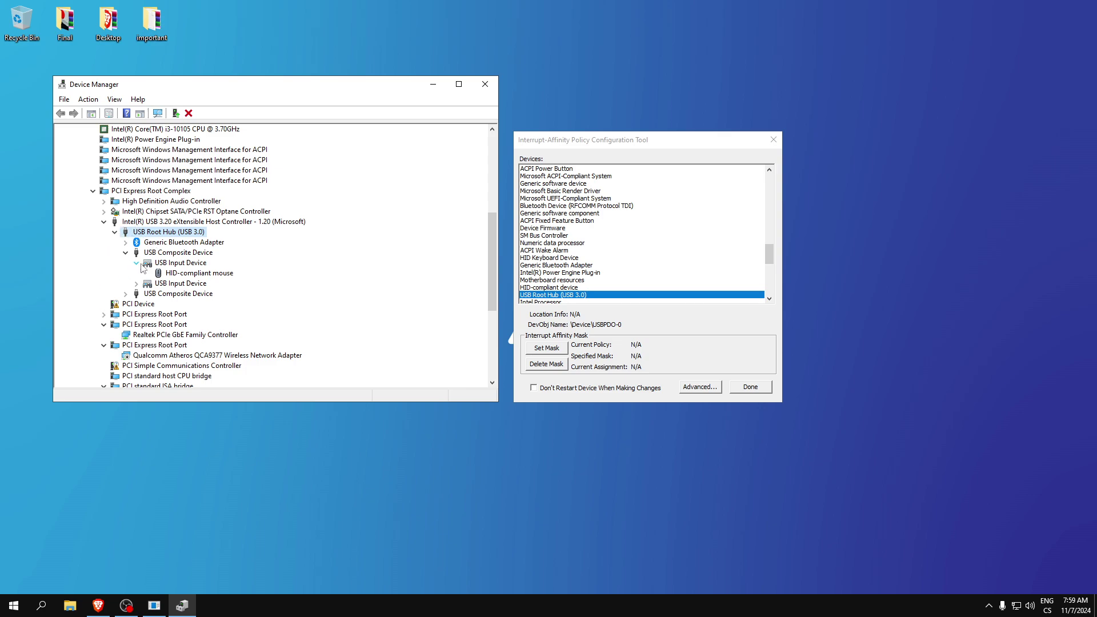
# - Select the HID-compliant mouse in Device Manager, then arrow down to it in the affinity tool
pyautogui.click(126, 252)
pyautogui.doubleClick(173, 253)
pyautogui.click(190, 275)
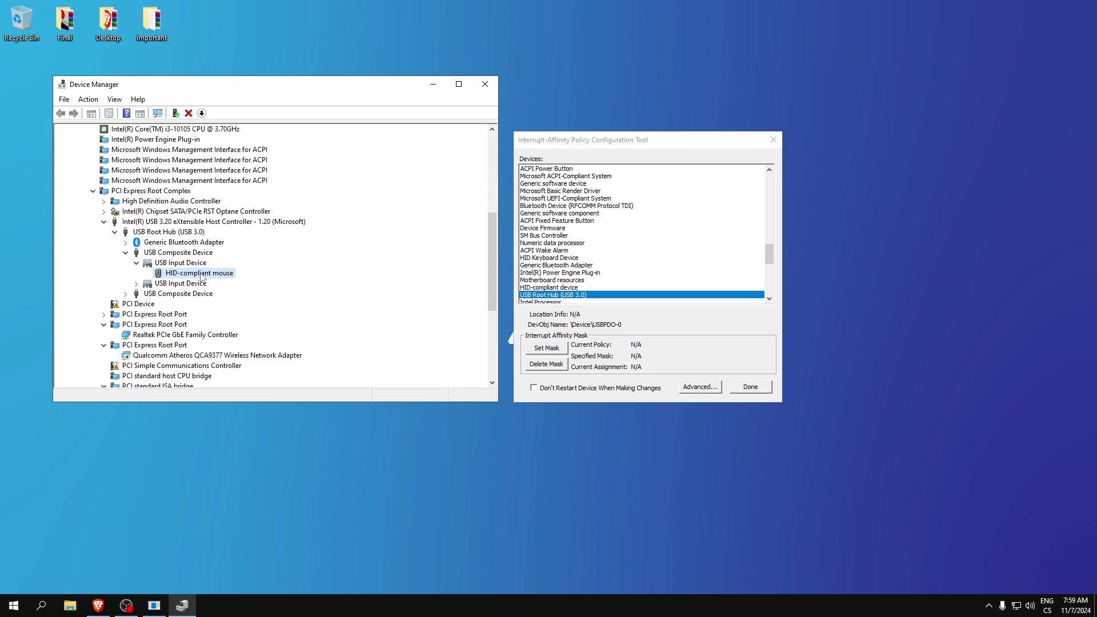
pyautogui.click(590, 139)
pyautogui.press('pagedown')
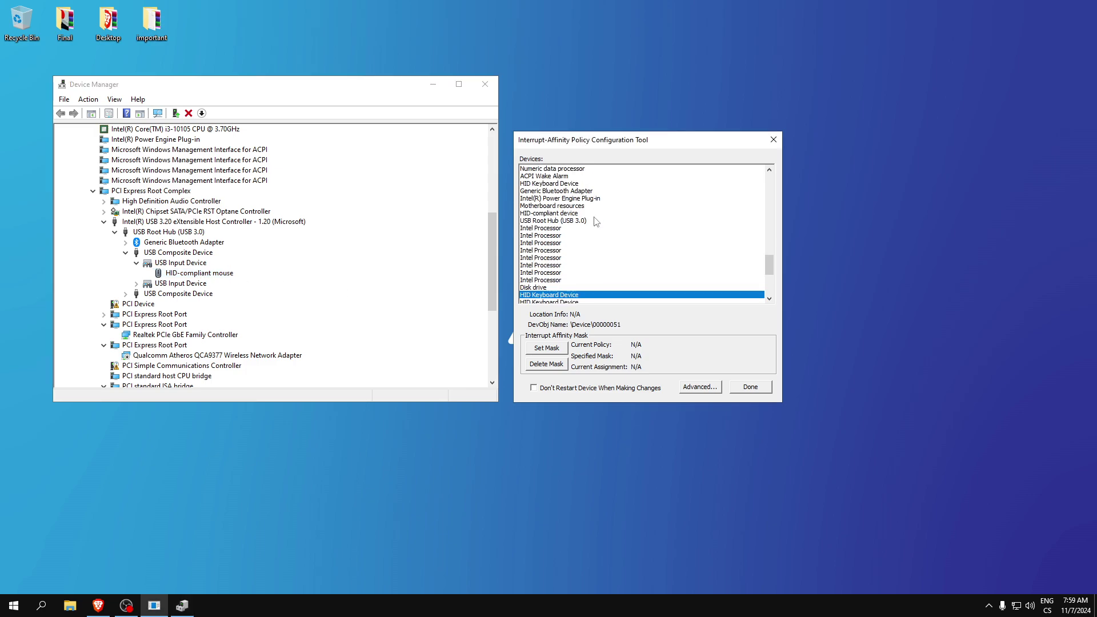
pyautogui.press('Down')
pyautogui.press('Down')
pyautogui.press('Down')
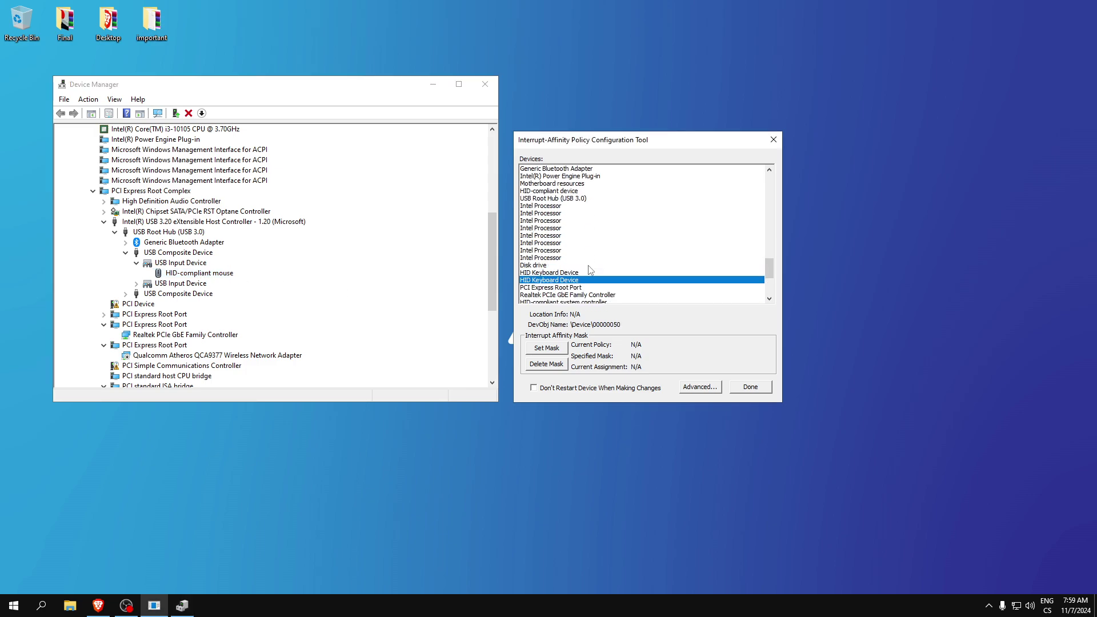
pyautogui.press('Down')
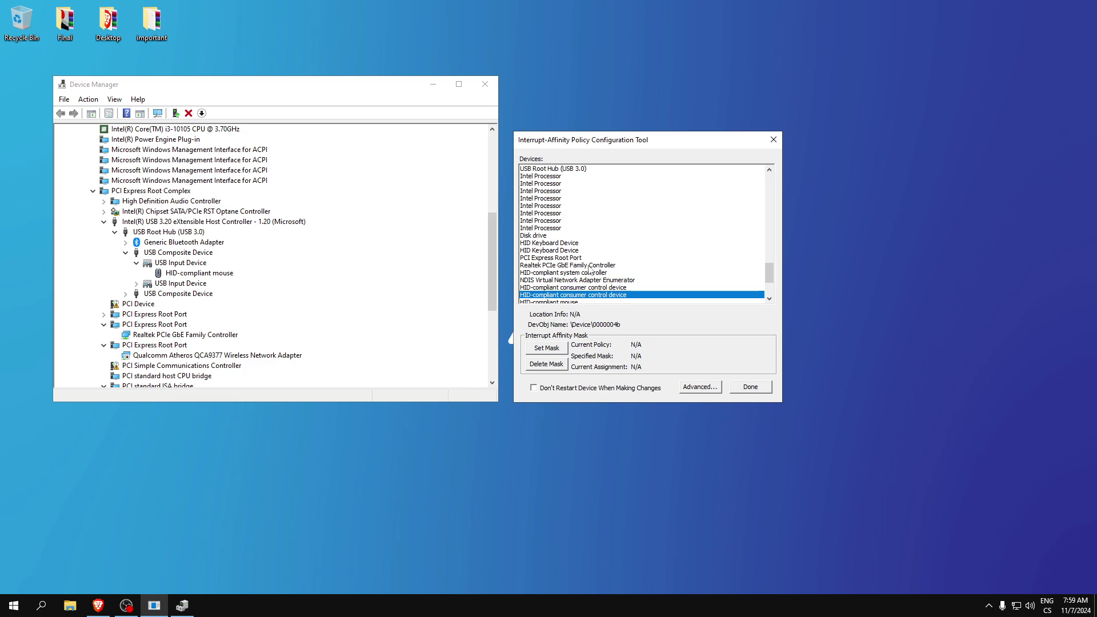
pyautogui.press('Down')
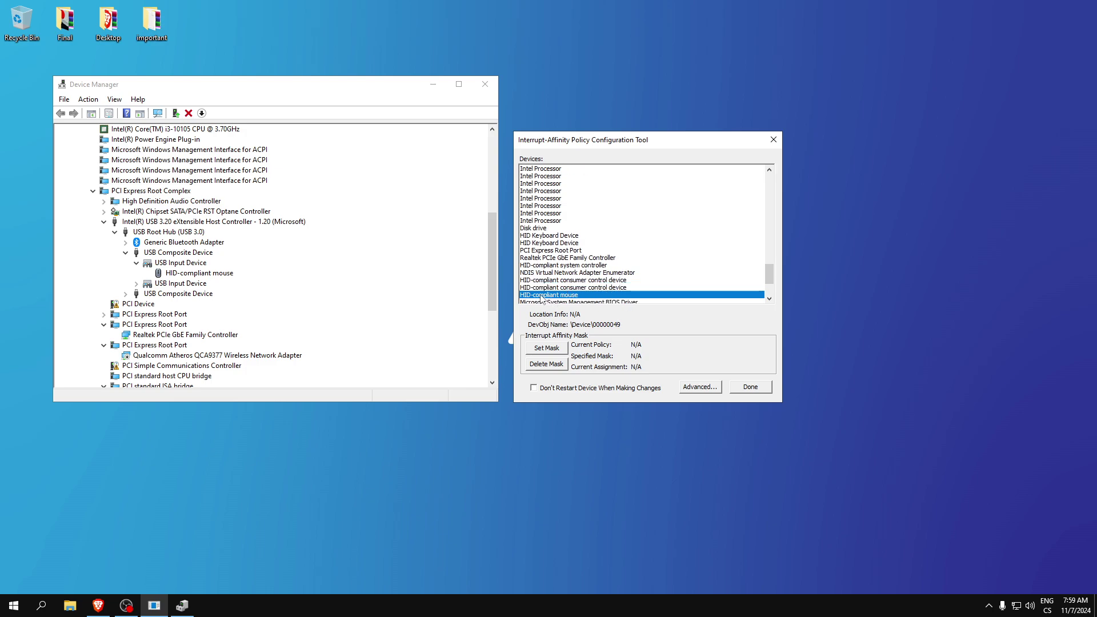
# - Tick CPU 5 for the HID-compliant mouse, confirm it, and answer the restart prompt
pyautogui.click(546, 348)
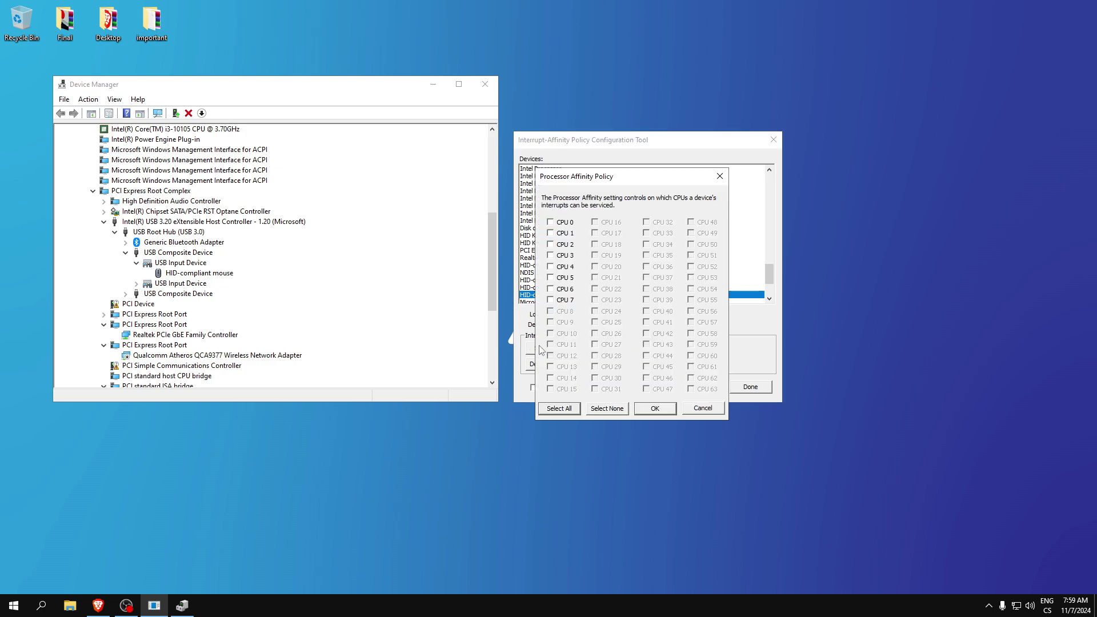
pyautogui.moveTo(609, 199); pyautogui.dragTo(624, 196)
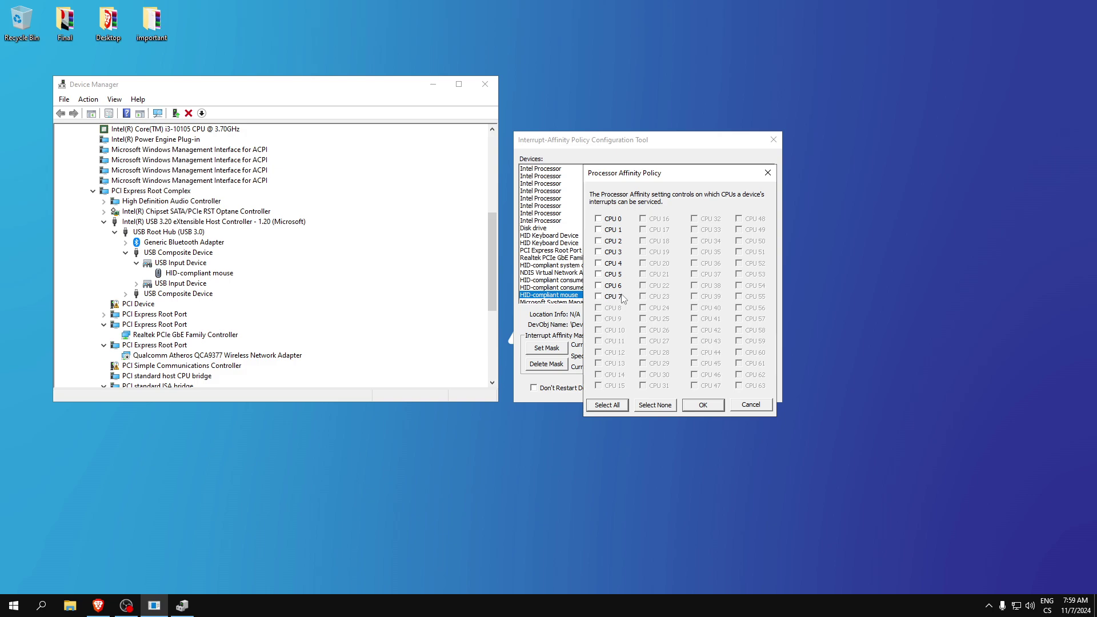
pyautogui.click(599, 274)
pyautogui.click(703, 405)
pyautogui.click(617, 346)
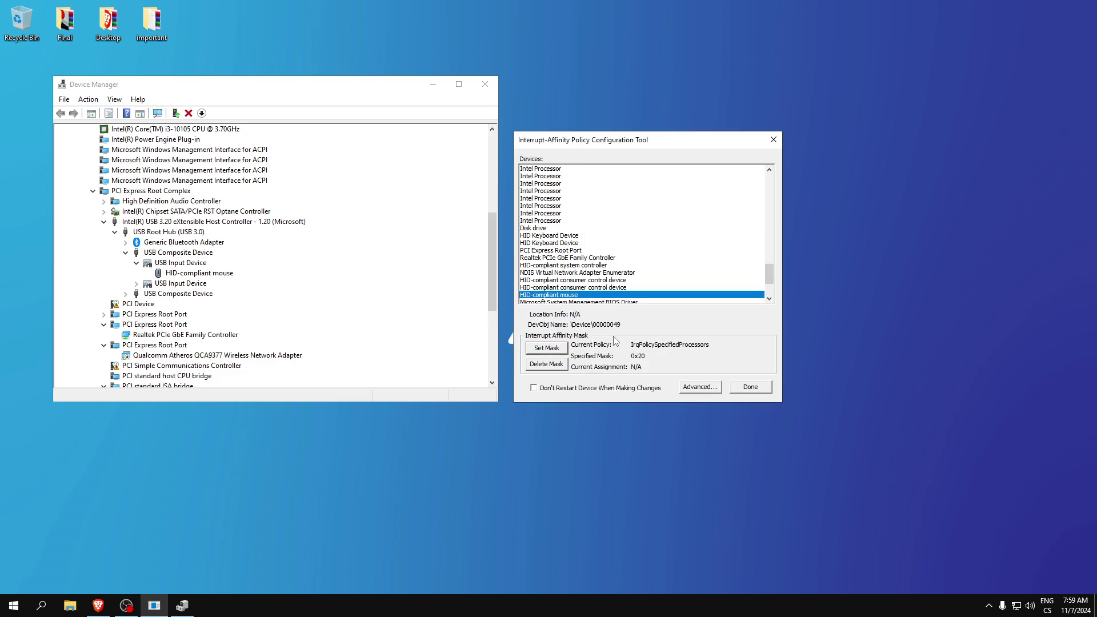
# - Expand the second USB Input Device and select HID Keyboard Device in the affinity tool
pyautogui.click(138, 282)
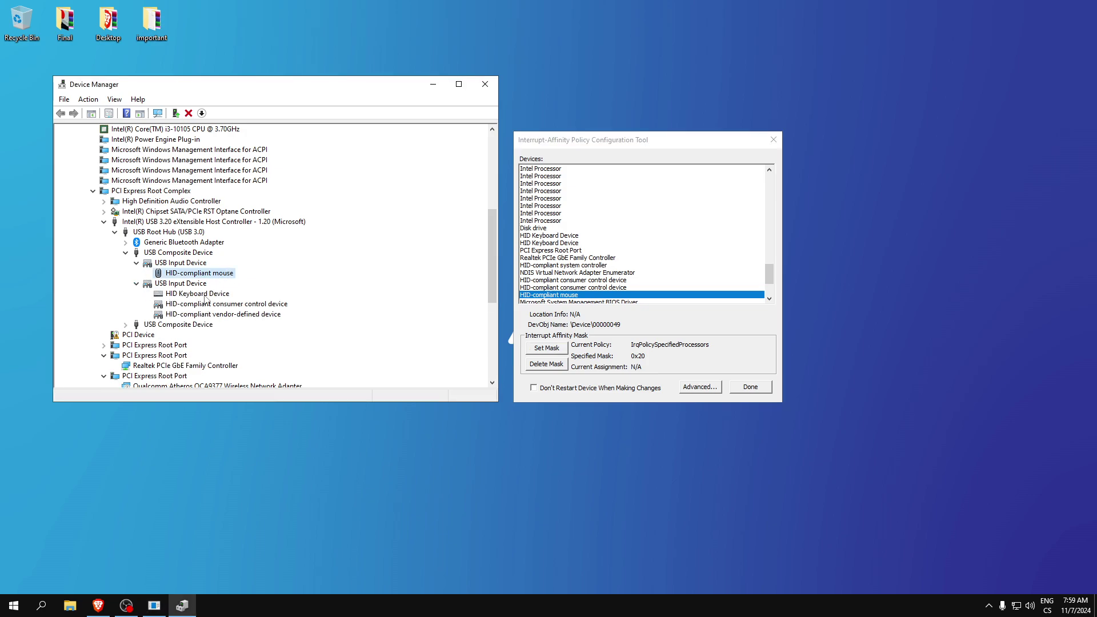
pyautogui.click(564, 287)
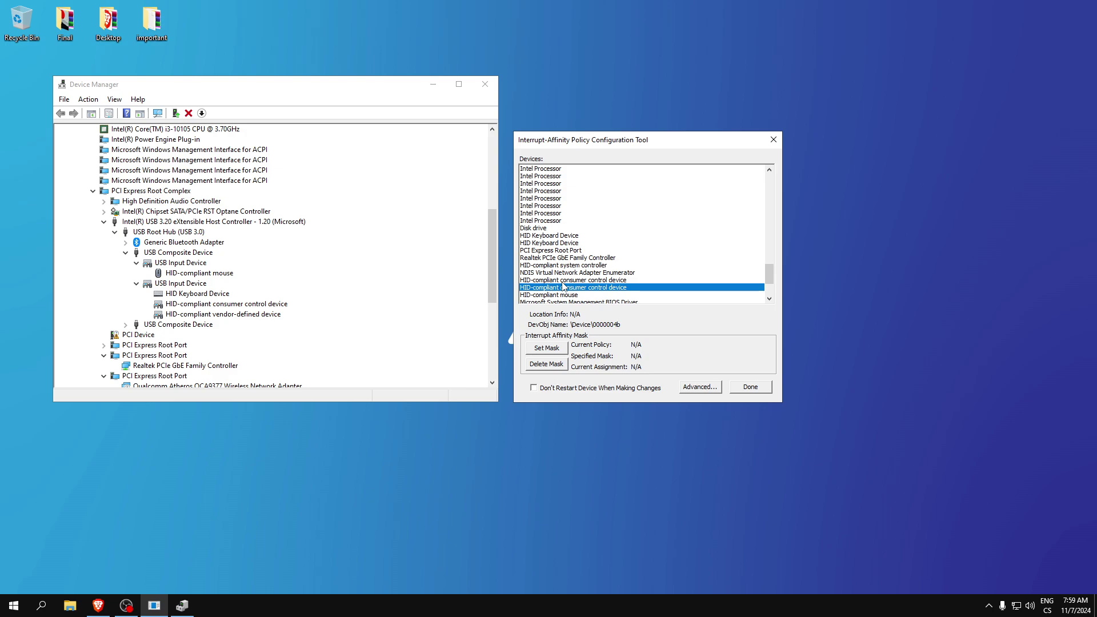
pyautogui.scroll(-3, 600, 257)
pyautogui.click(651, 295)
pyautogui.press('Down')
pyautogui.press('Down')
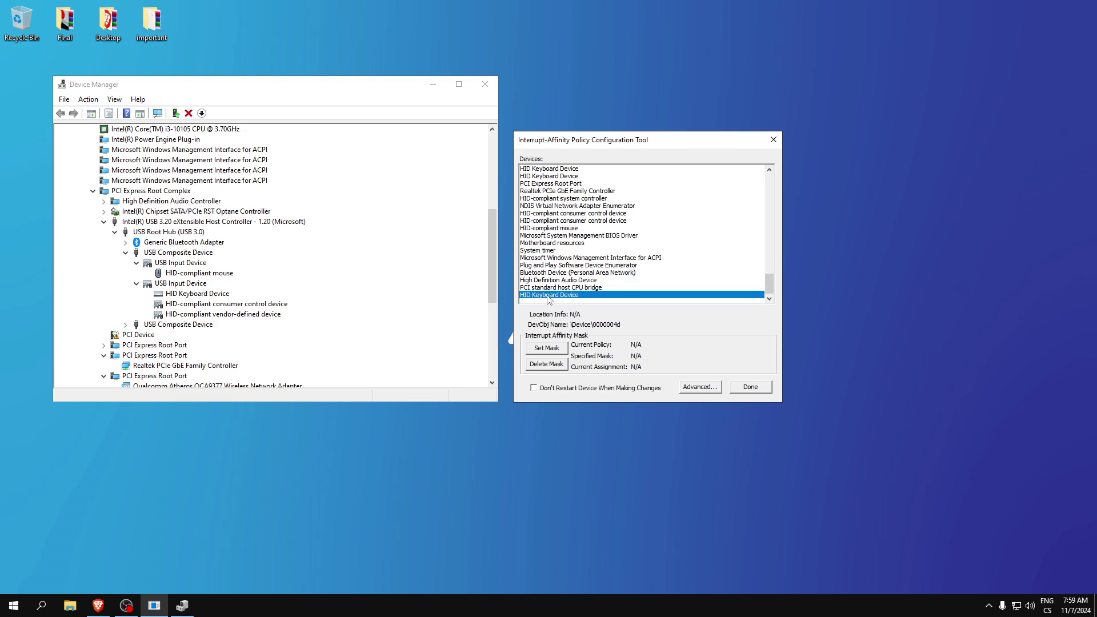
# - Tick CPU 4 for the HID Keyboard Device, confirm it, and answer the restart prompt
pyautogui.click(550, 350)
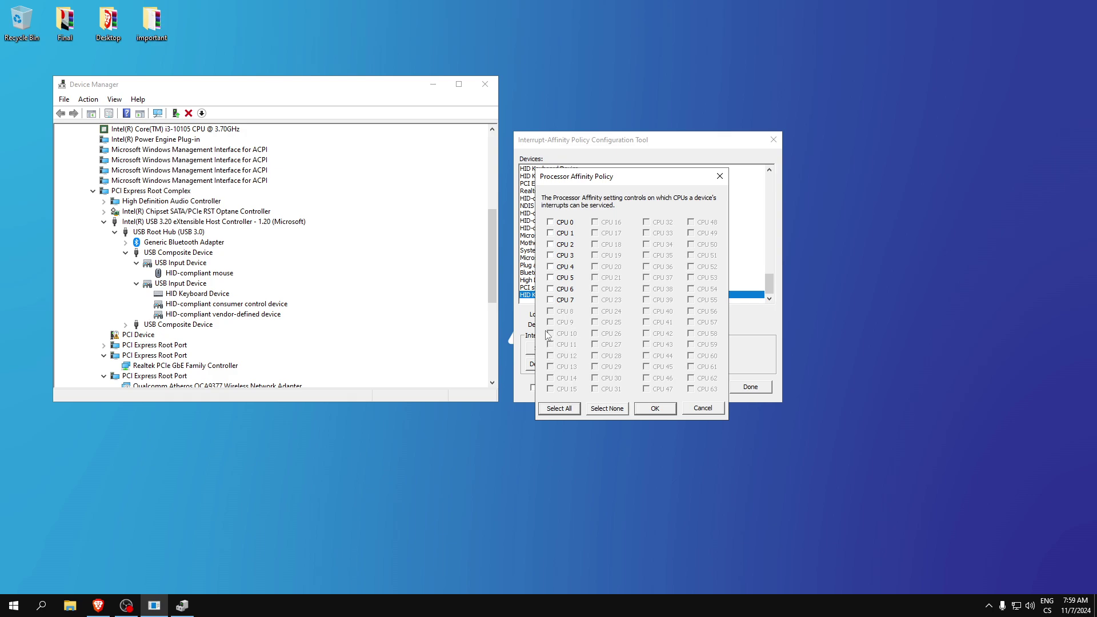
pyautogui.click(554, 268)
pyautogui.click(654, 407)
pyautogui.click(609, 341)
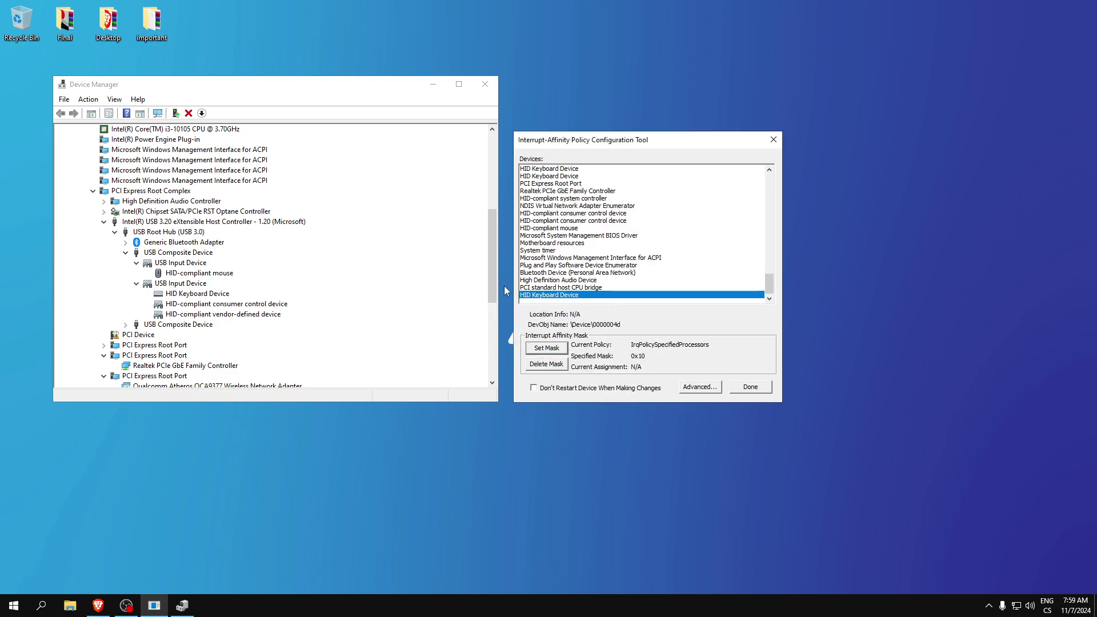
# - Expand the second USB Composite Device, then select and right-click the Qualcomm Atheros QCA9377 adapter
pyautogui.click(177, 325)
pyautogui.click(125, 325)
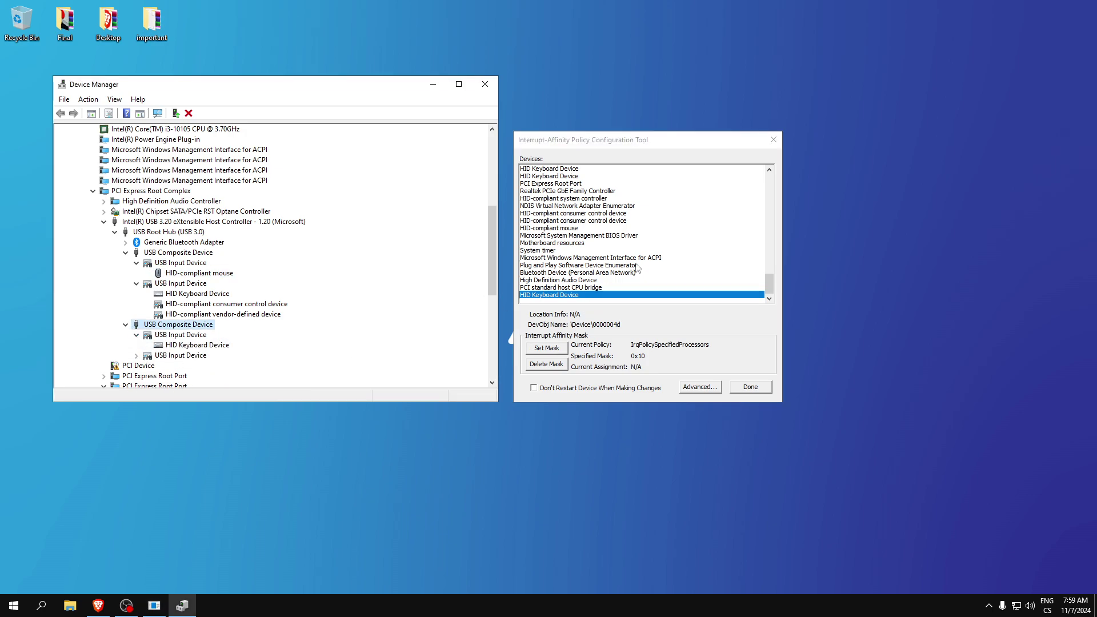
pyautogui.scroll(-3, 184, 272)
pyautogui.scroll(-3, 175, 292)
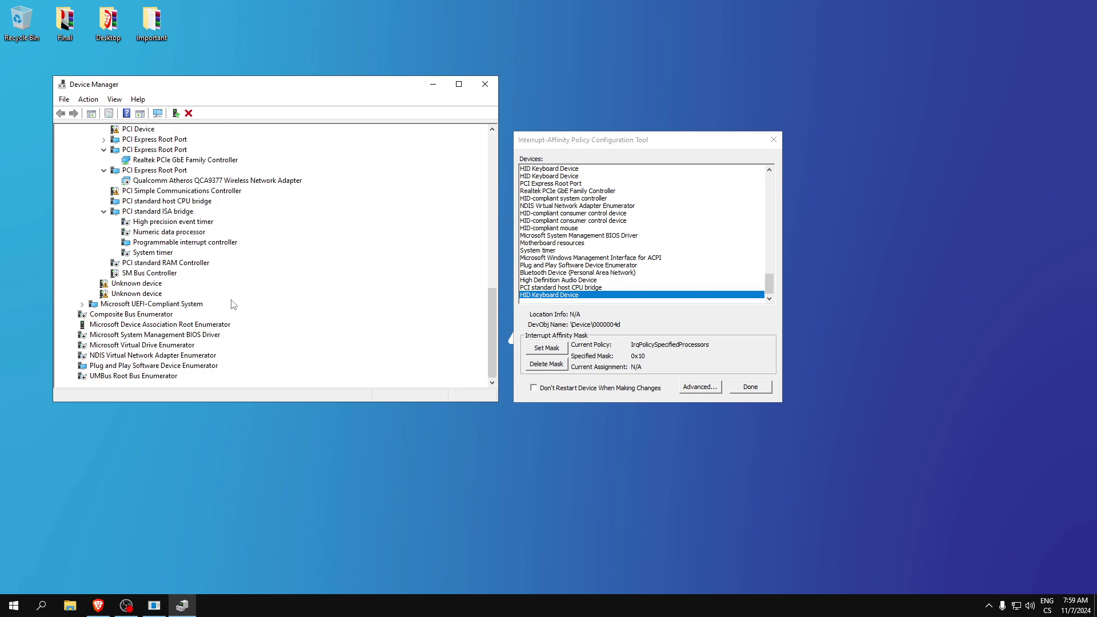
pyautogui.scroll(2, 244, 234)
pyautogui.scroll(-5, 603, 243)
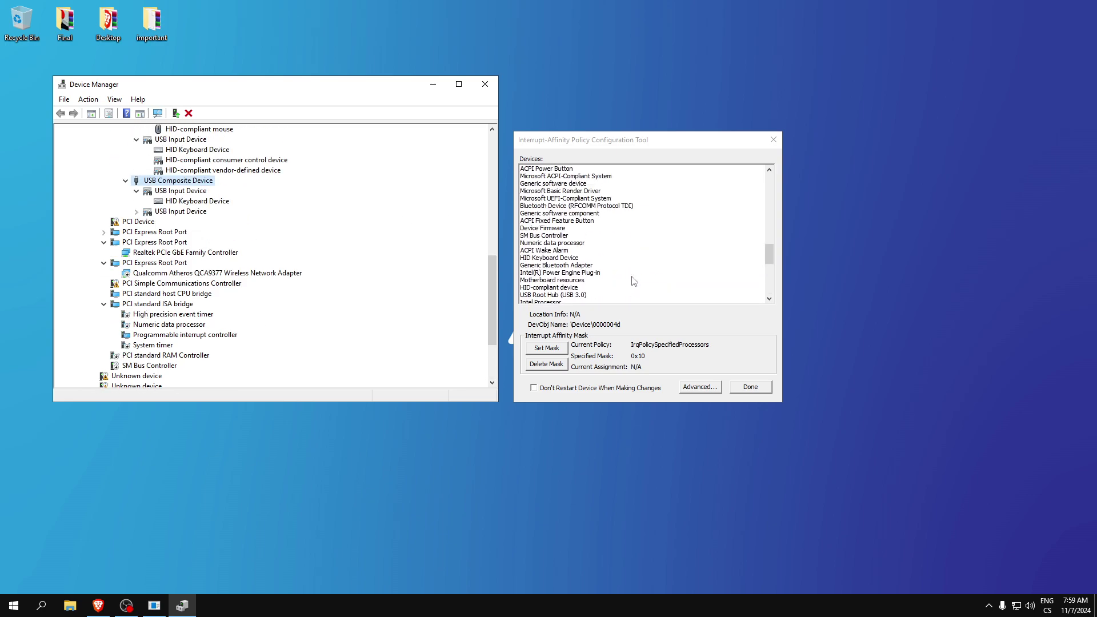
pyautogui.scroll(-3, 604, 242)
pyautogui.scroll(1, 219, 276)
pyautogui.click(164, 305)
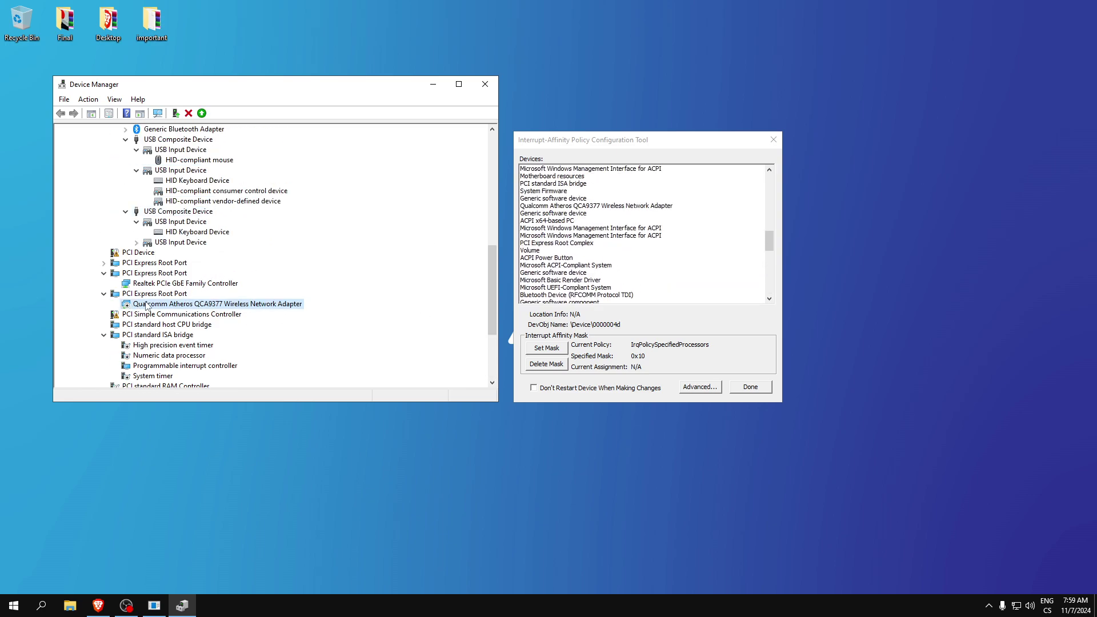
pyautogui.rightClick(153, 305)
pyautogui.click(140, 314)
pyautogui.scroll(4, 600, 257)
pyautogui.scroll(4, 616, 273)
pyautogui.scroll(3, 615, 273)
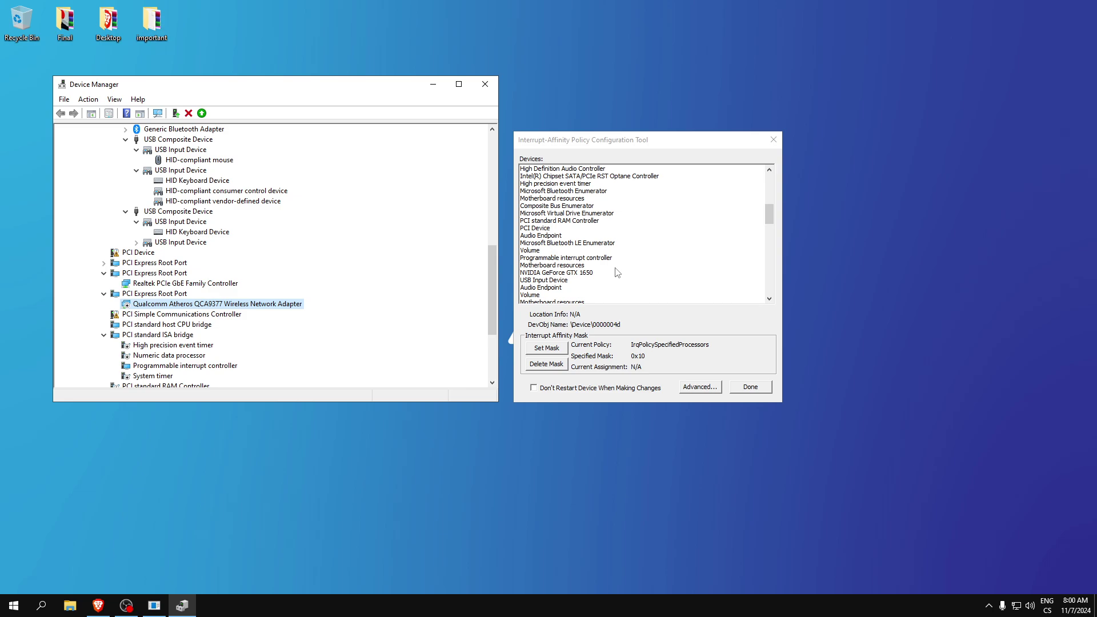
pyautogui.scroll(3, 599, 275)
pyautogui.scroll(3, 595, 274)
pyautogui.scroll(4, 593, 274)
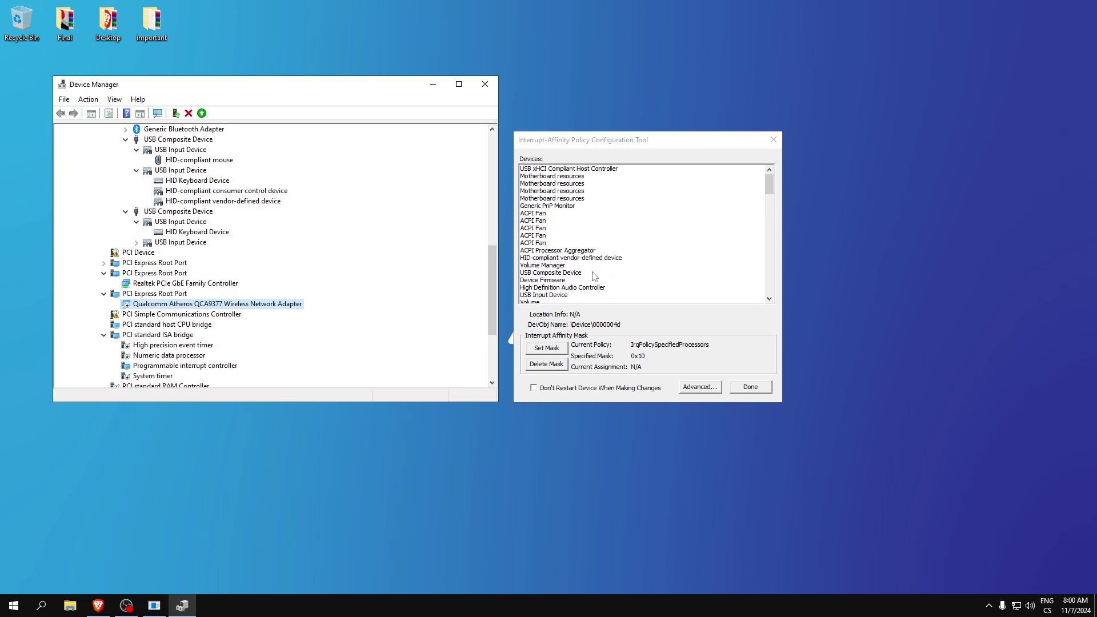
pyautogui.moveTo(549, 140)
pyautogui.mouseDown()
pyautogui.moveTo(557, 144)
pyautogui.moveTo(540, 156)
pyautogui.mouseUp()
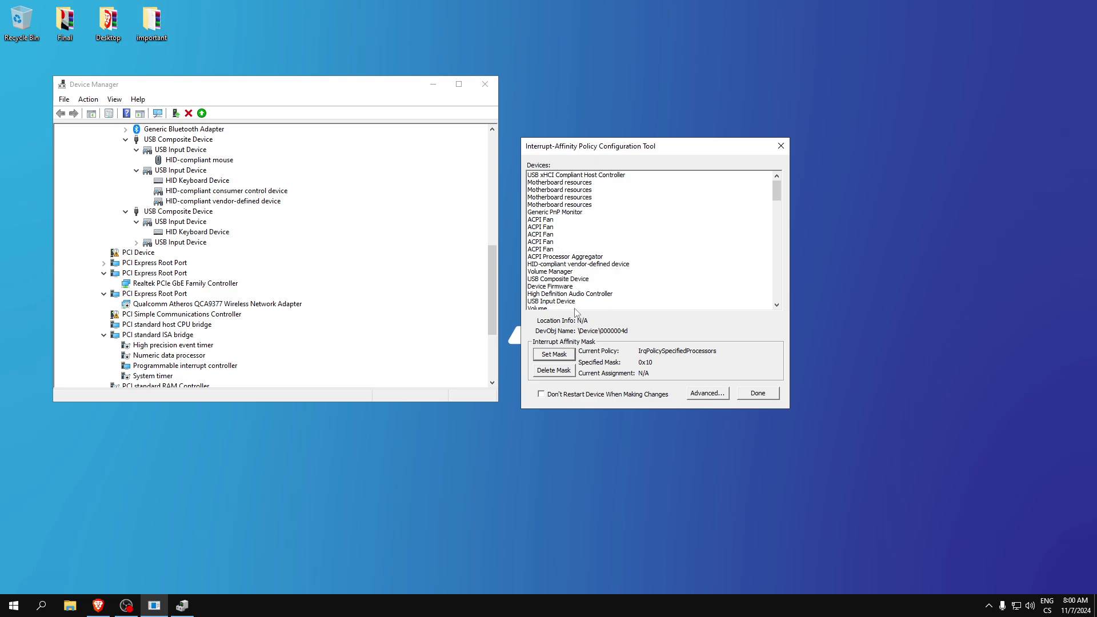